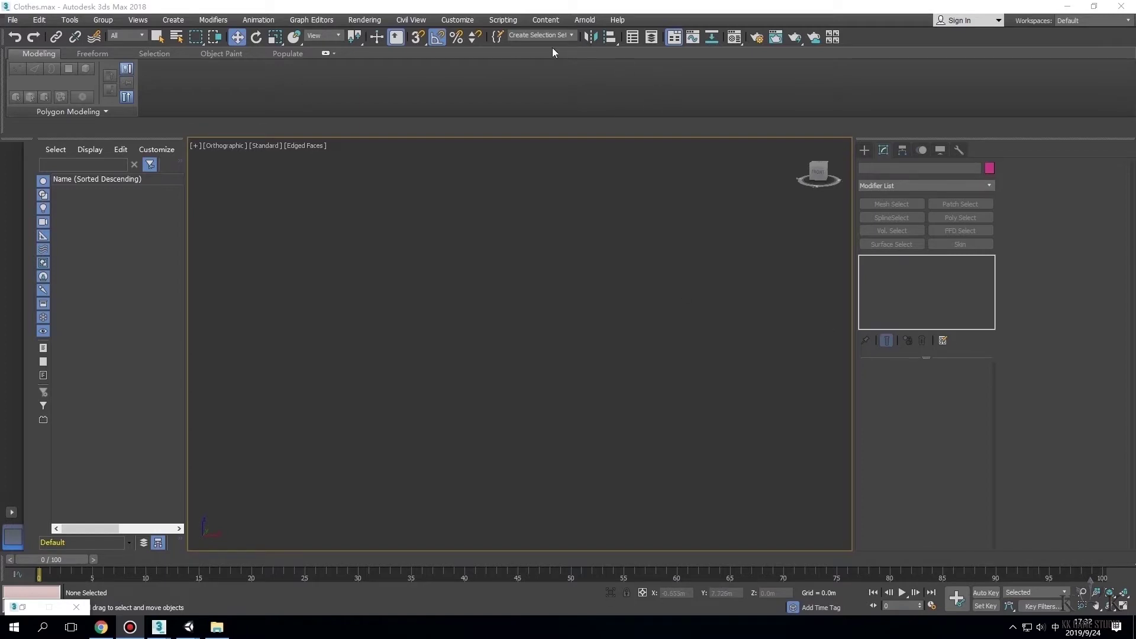
- Review the scene and system unit settings, then close them unchanged
{"action": "left_click", "coordinate": [461, 22]}
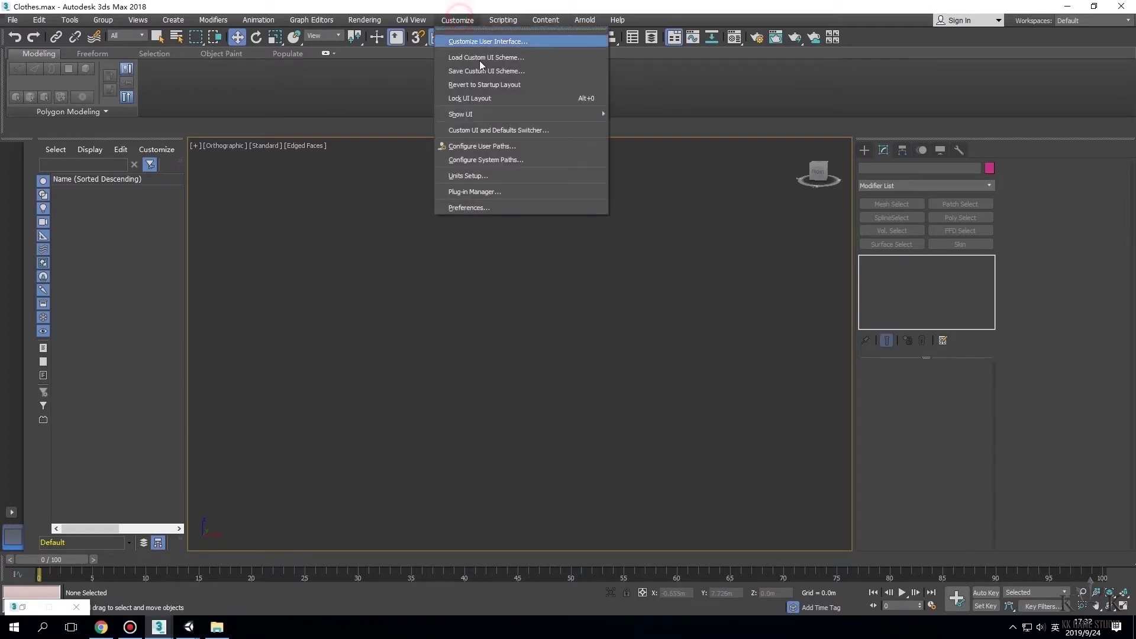
{"action": "left_click", "coordinate": [496, 174]}
{"action": "left_click", "coordinate": [576, 217]}
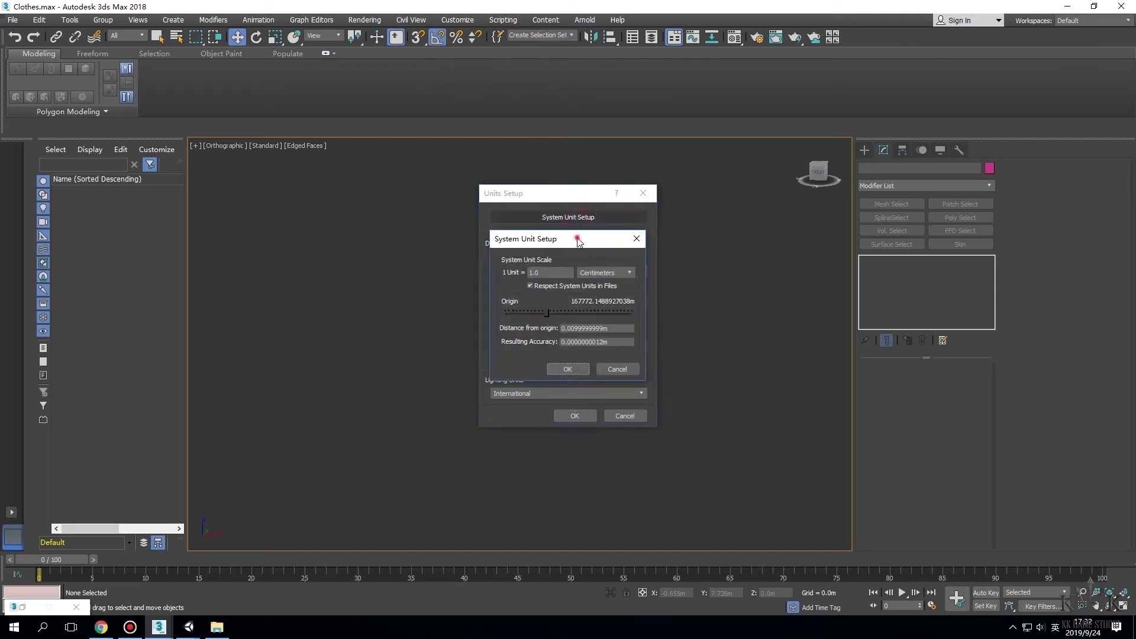
{"action": "left_click_drag", "start_coordinate": [561, 237], "coordinate": [744, 230]}
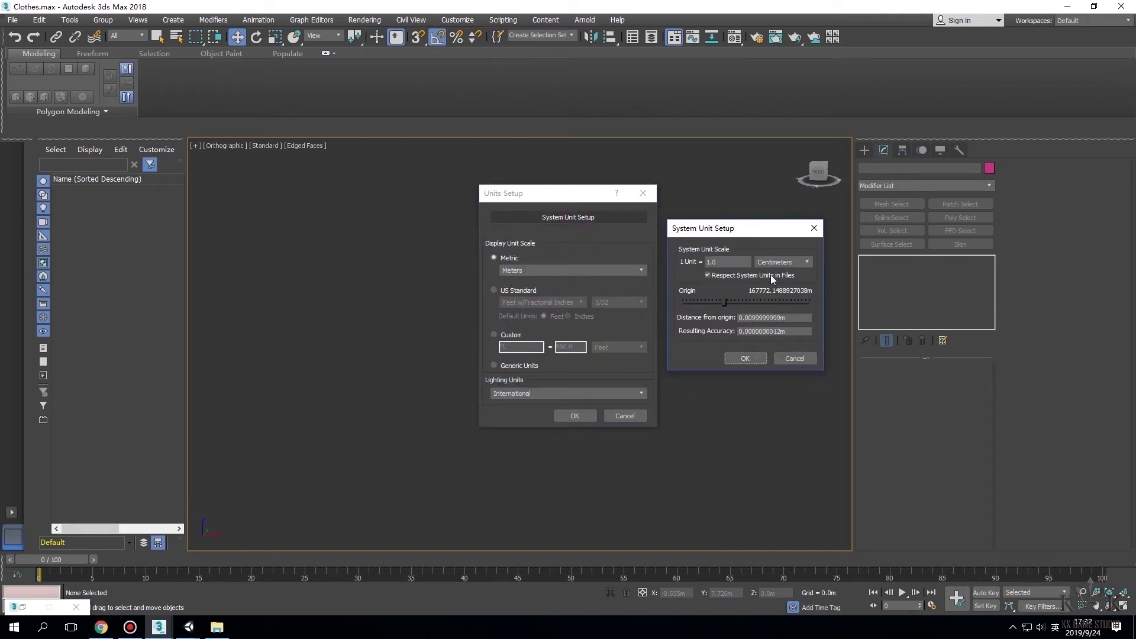
{"action": "left_click", "coordinate": [741, 360]}
{"action": "left_click", "coordinate": [643, 193]}
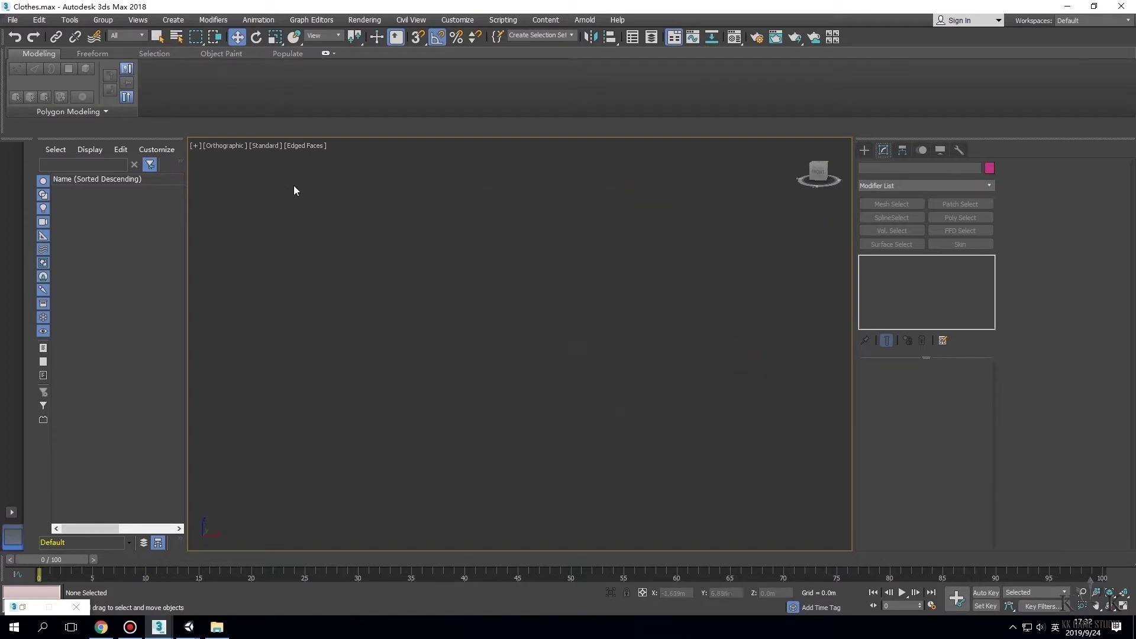
- Import Female Body.fbx into the scene and collapse its skeleton hierarchy
{"action": "left_click", "coordinate": [225, 633]}
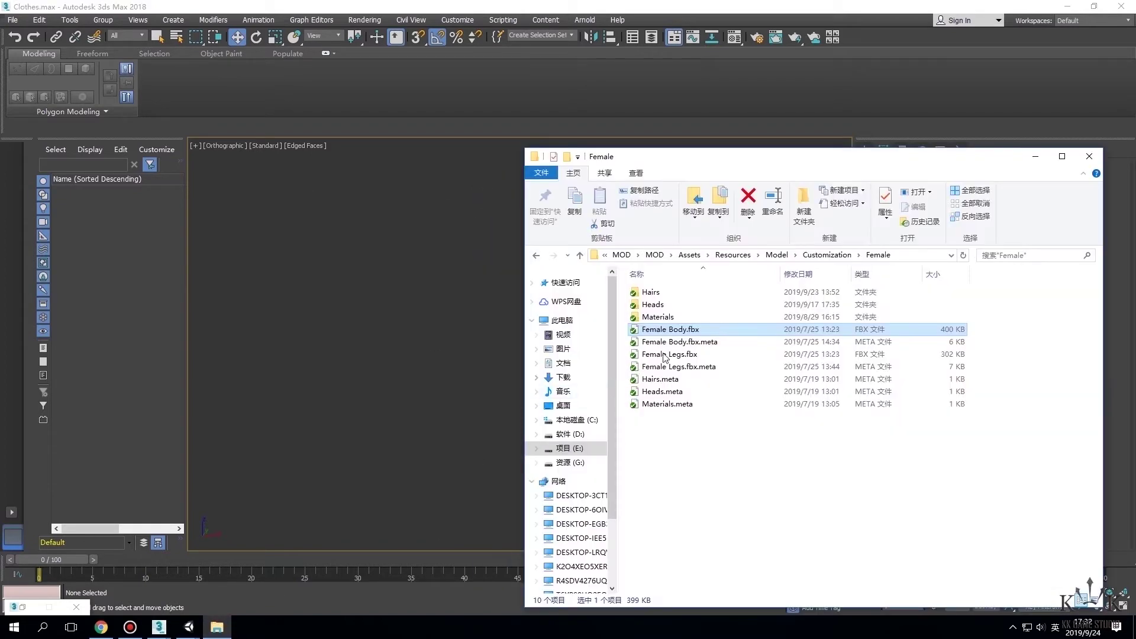
{"action": "mouse_move", "coordinate": [674, 332]}
{"action": "left_mouse_down"}
{"action": "mouse_move", "coordinate": [350, 191]}
{"action": "mouse_move", "coordinate": [346, 90]}
{"action": "left_mouse_up"}
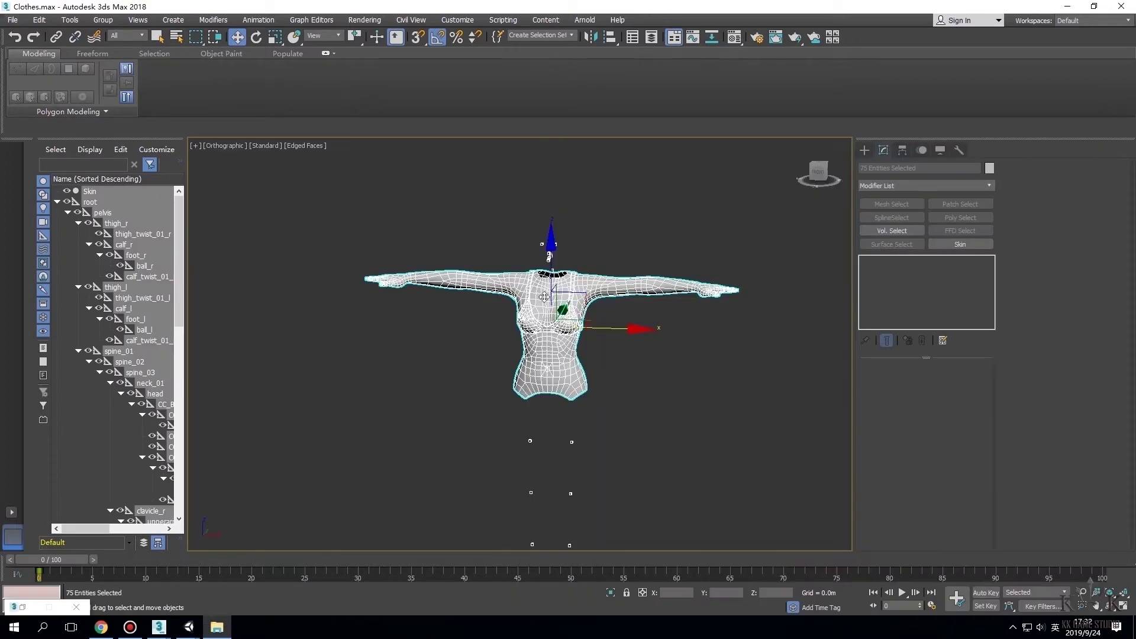
{"action": "mouse_move", "coordinate": [532, 254]}
{"action": "left_mouse_down"}
{"action": "mouse_move", "coordinate": [514, 238]}
{"action": "mouse_move", "coordinate": [592, 238]}
{"action": "left_mouse_up"}
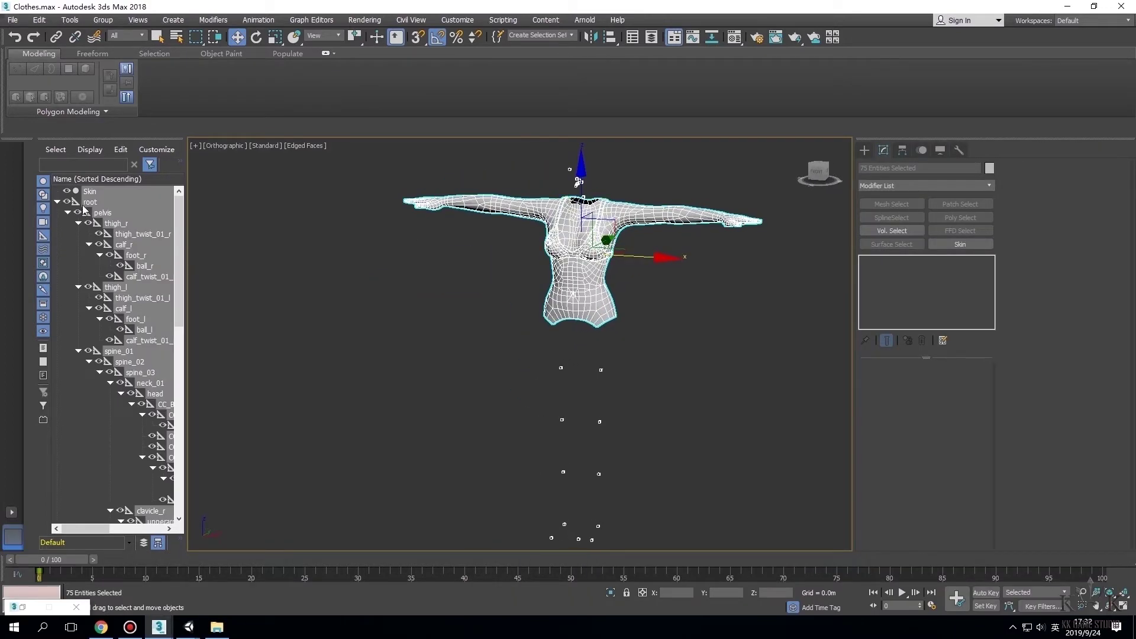
{"action": "left_click", "coordinate": [57, 202]}
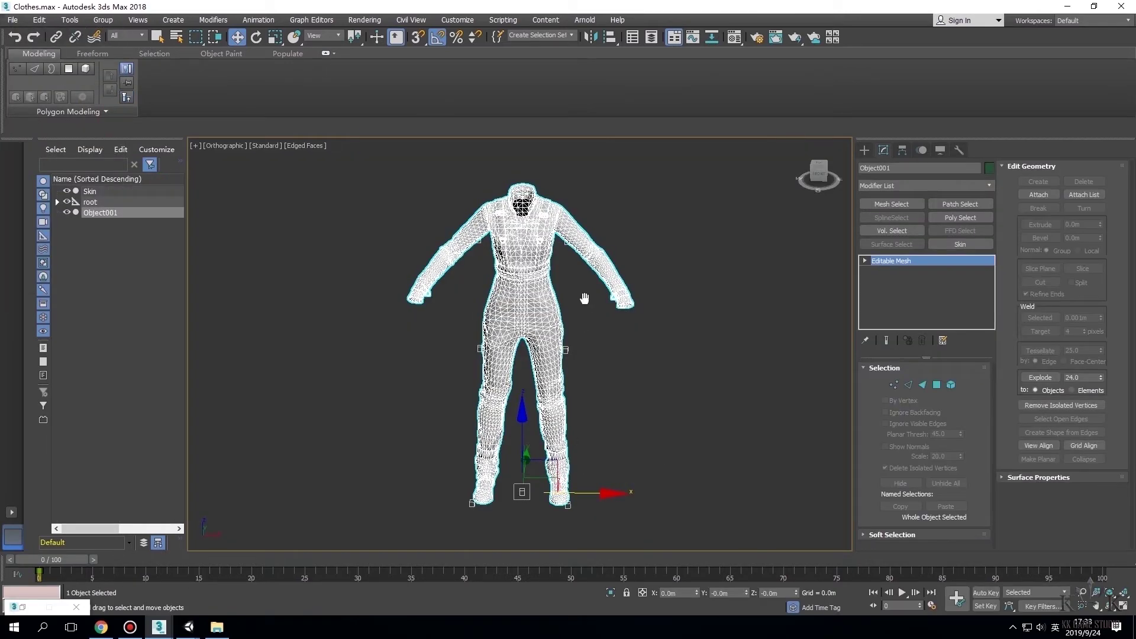
{"action": "right_click", "coordinate": [634, 337]}
- Convert Object001 to an Editable Poly, then export the selection over Female_Cloth1.FBX
{"action": "mouse_move", "coordinate": [661, 439]}
{"action": "left_click", "coordinate": [787, 449]}
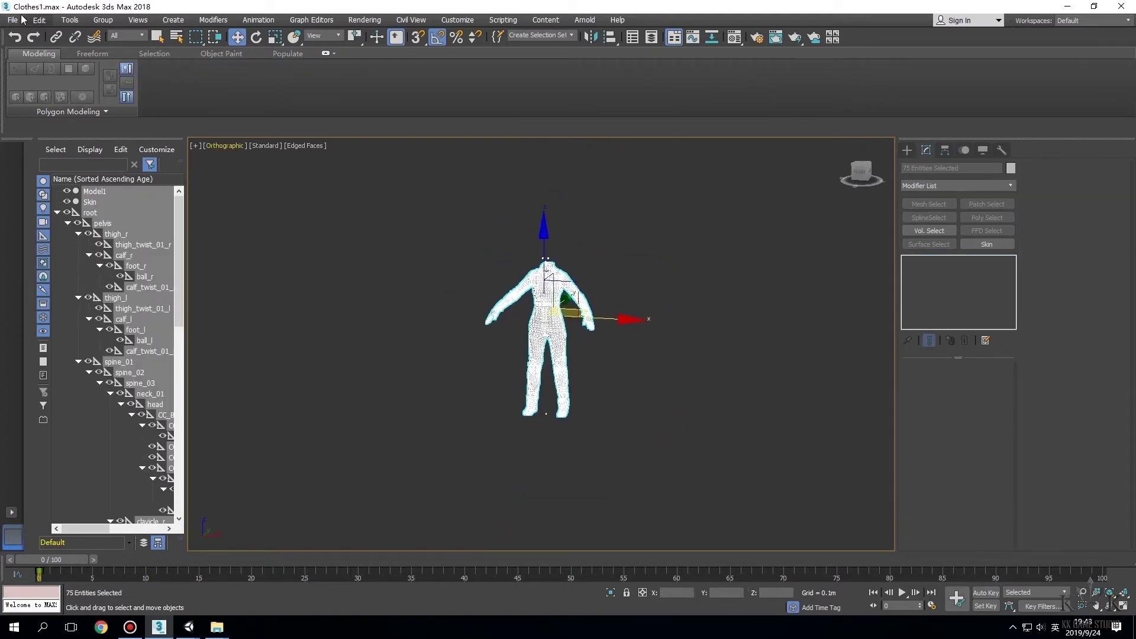
{"action": "left_click", "coordinate": [13, 19]}
{"action": "mouse_move", "coordinate": [71, 195]}
{"action": "left_click", "coordinate": [180, 217]}
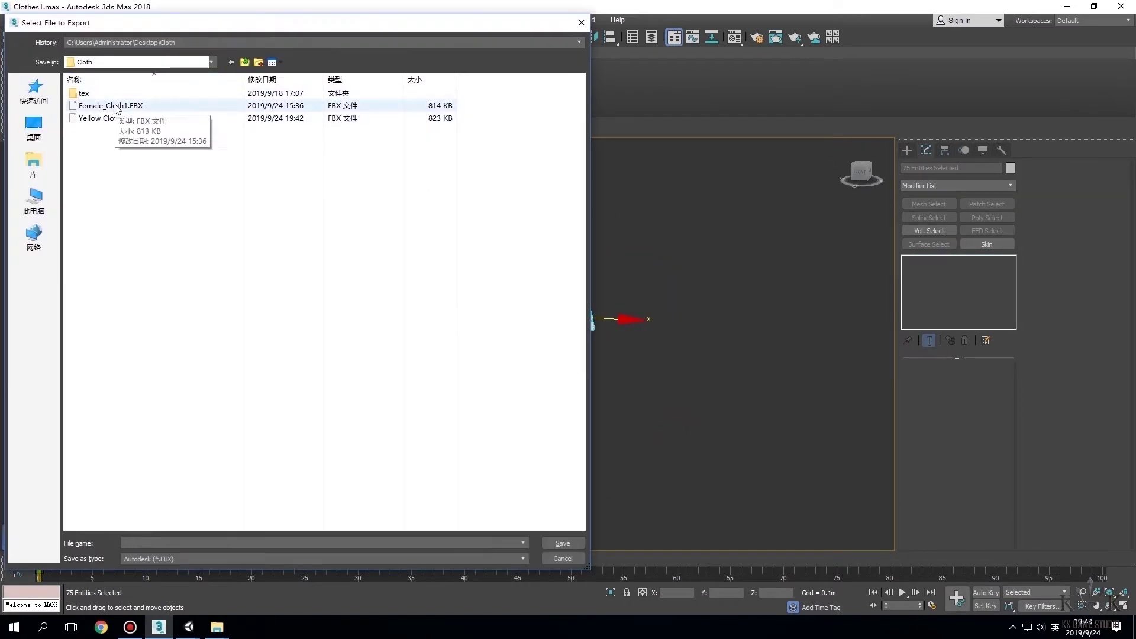
{"action": "double_click", "coordinate": [97, 116]}
{"action": "left_click", "coordinate": [608, 365]}
{"action": "left_click", "coordinate": [901, 262]}
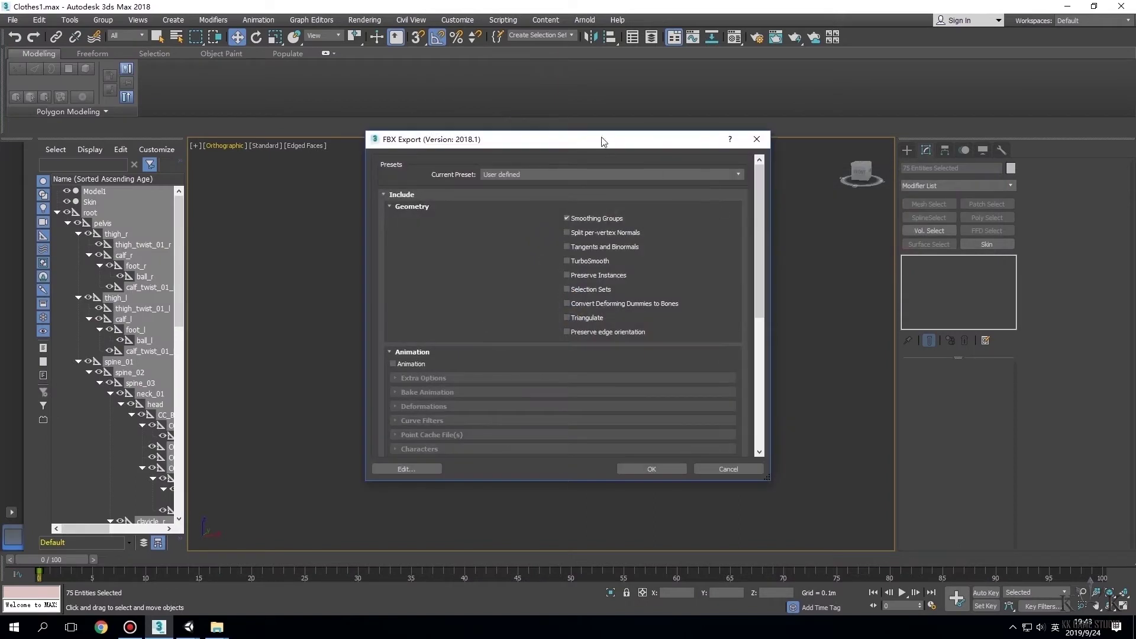
{"action": "left_click_drag", "start_coordinate": [603, 143], "coordinate": [865, 145]}
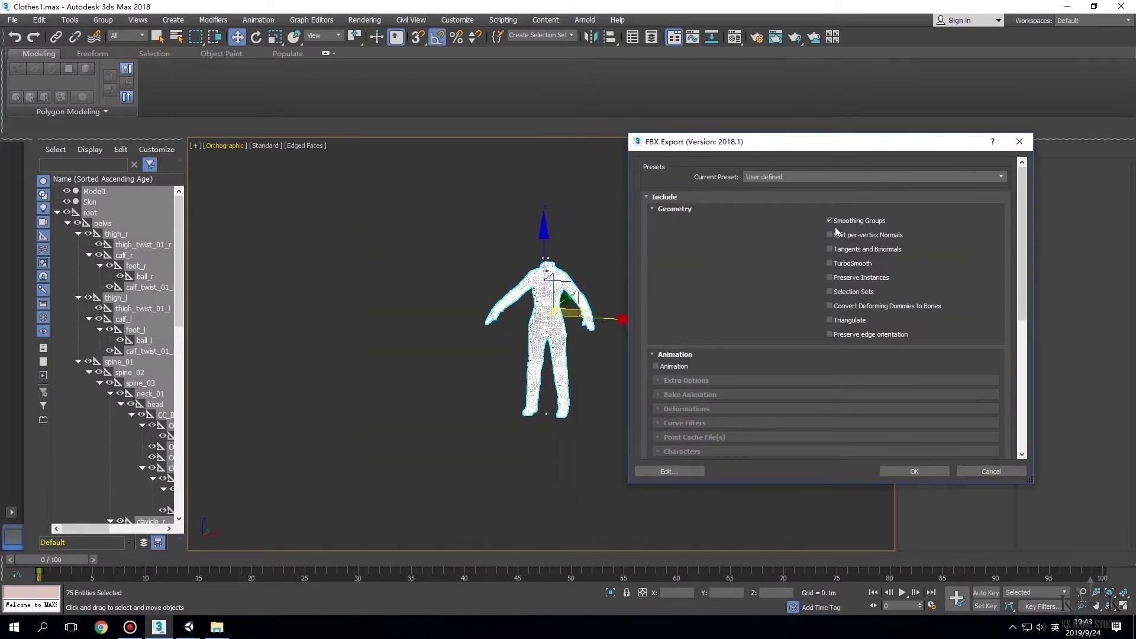
{"action": "scroll", "coordinate": [816, 355], "scroll_direction": "down", "scroll_amount": 10}
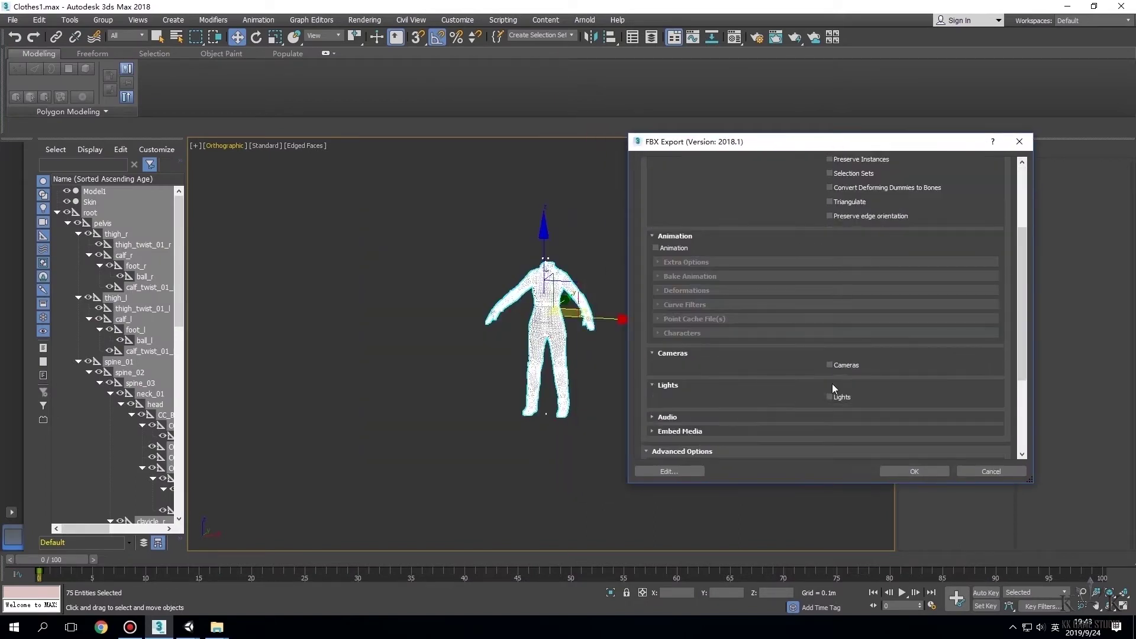
{"action": "left_click", "coordinate": [914, 471]}
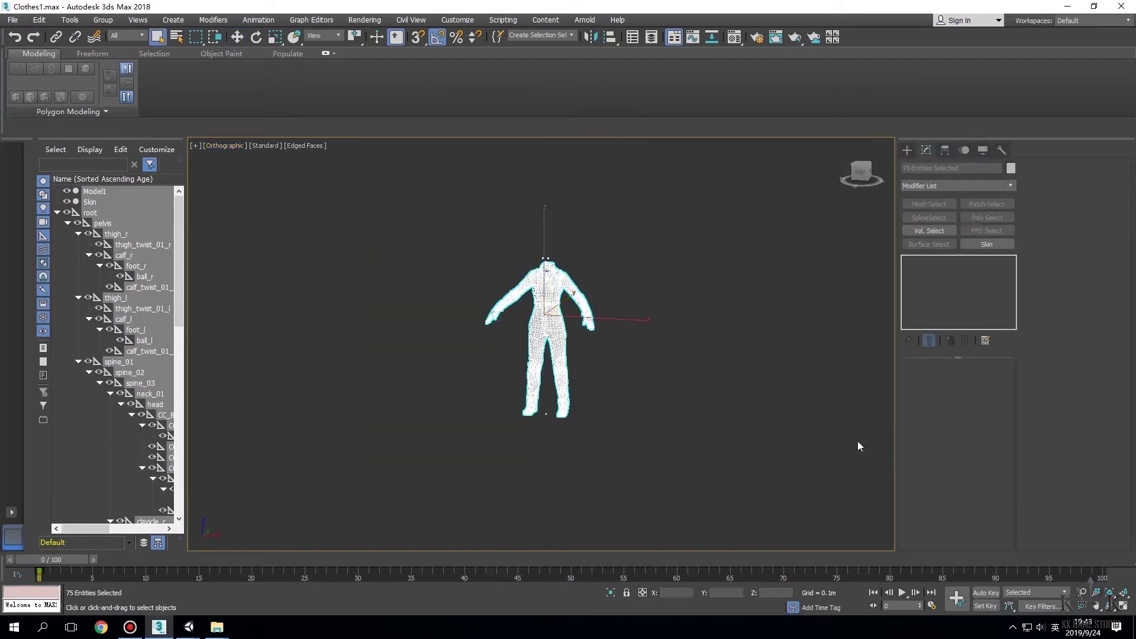
- Copy Female_Cloth.FBX from the Cloth folder into Model/Clothes/Female and drag it into the scene
{"action": "left_click", "coordinate": [1067, 6]}
{"action": "mouse_move", "coordinate": [217, 627]}
{"action": "left_click", "coordinate": [177, 568]}
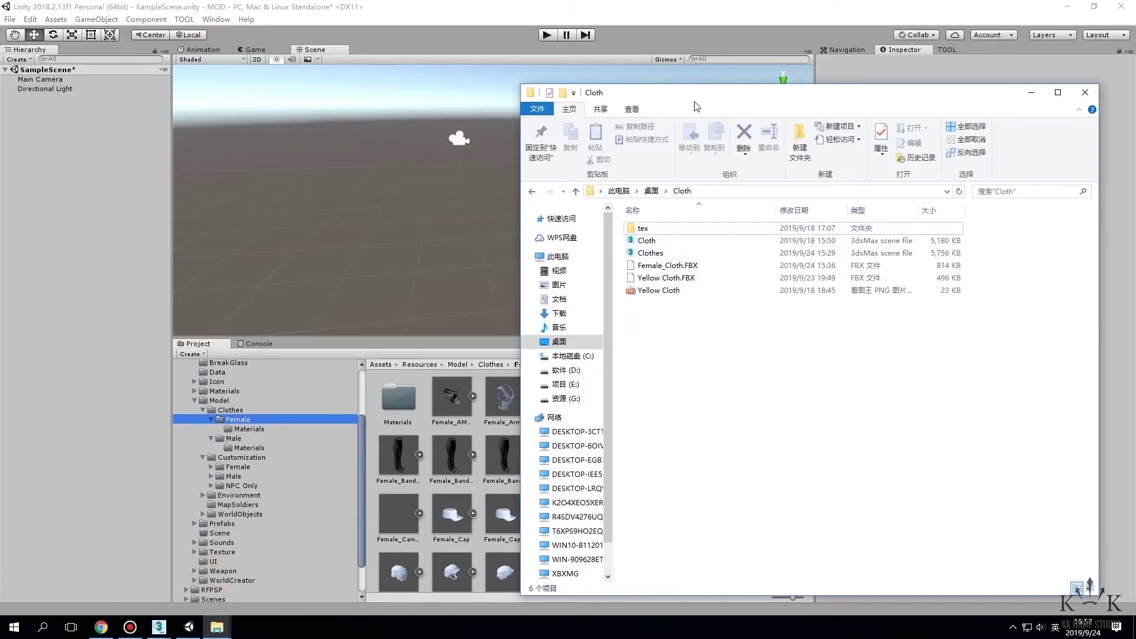
{"action": "left_click_drag", "start_coordinate": [697, 106], "coordinate": [782, 97]}
{"action": "left_click", "coordinate": [750, 256]}
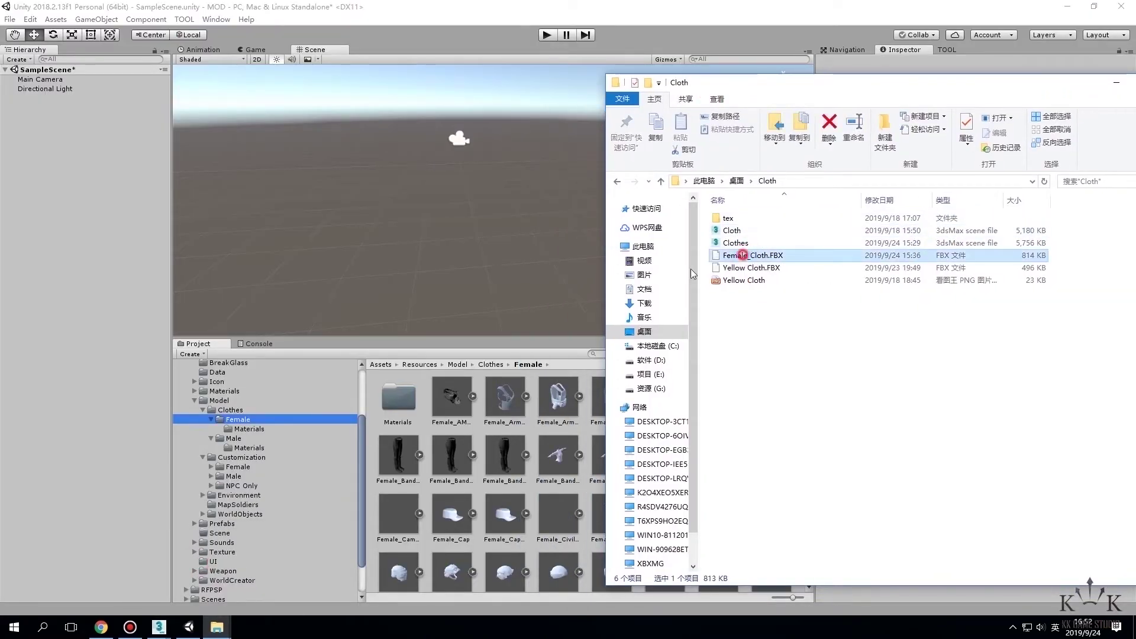
{"action": "left_click_drag", "start_coordinate": [742, 254], "coordinate": [482, 491]}
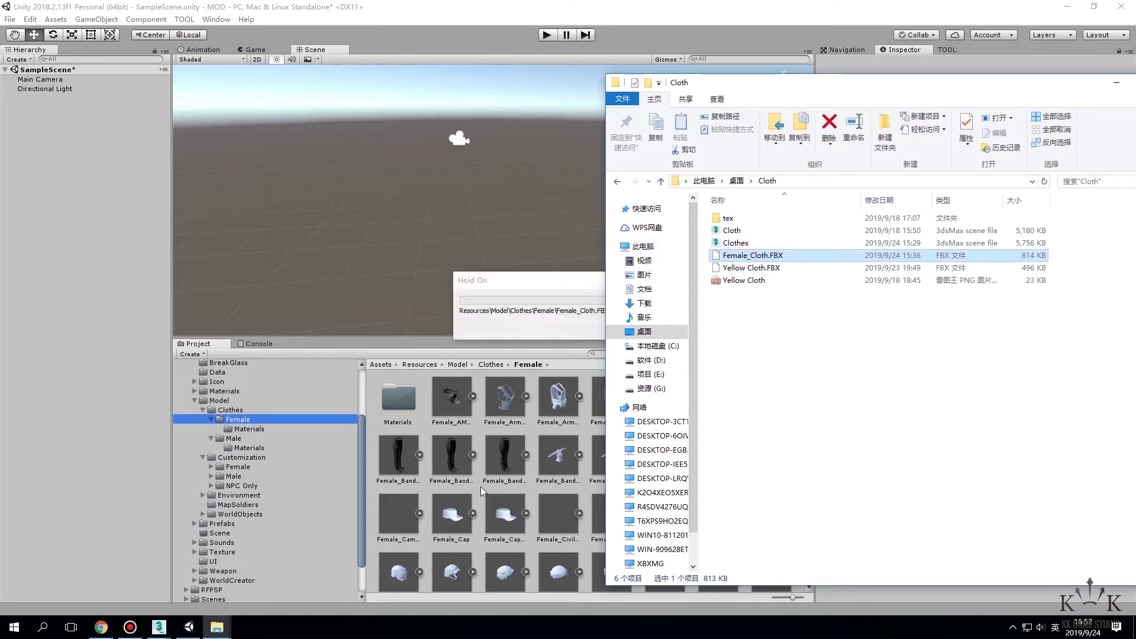
{"action": "left_click", "coordinate": [1116, 82]}
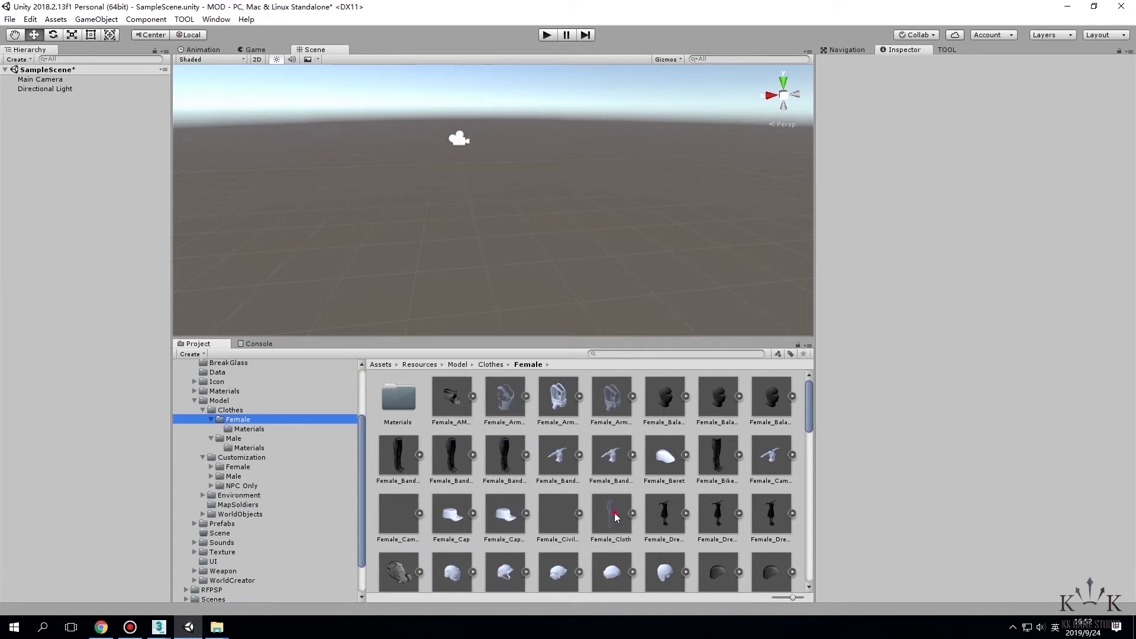
{"action": "left_click_drag", "start_coordinate": [615, 517], "coordinate": [88, 150]}
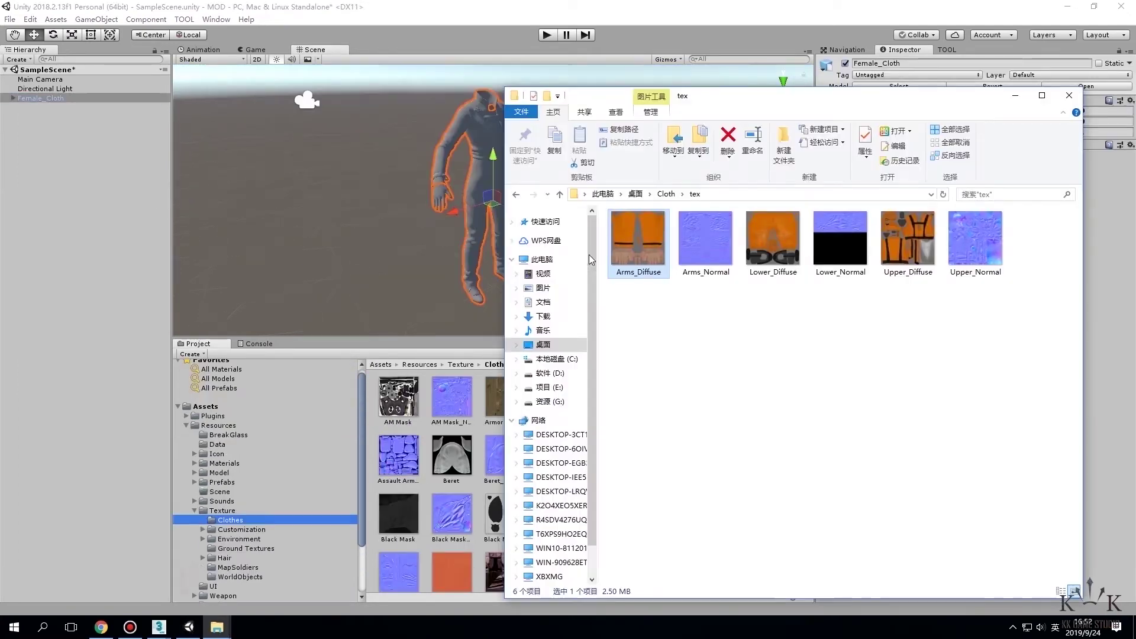
- Import the six cloth textures into Texture/Clothes and set Lower_Normal's Texture Type to Normal map
{"action": "left_click", "coordinate": [976, 233], "text": "shift"}
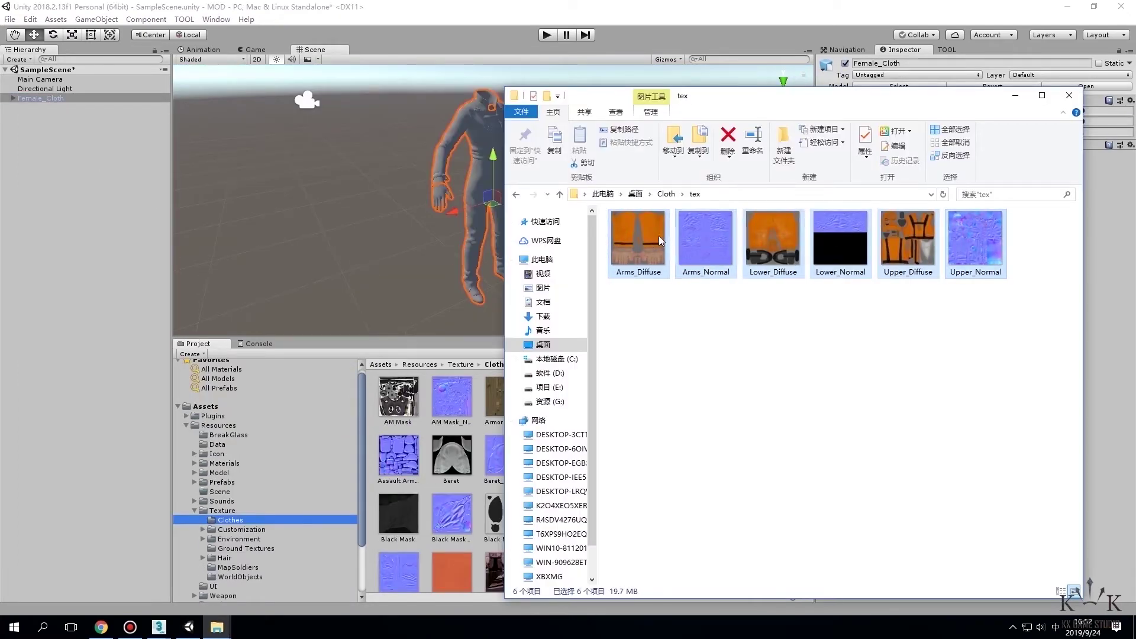
{"action": "mouse_move", "coordinate": [660, 240]}
{"action": "left_mouse_down"}
{"action": "mouse_move", "coordinate": [621, 322]}
{"action": "mouse_move", "coordinate": [487, 481]}
{"action": "left_mouse_up"}
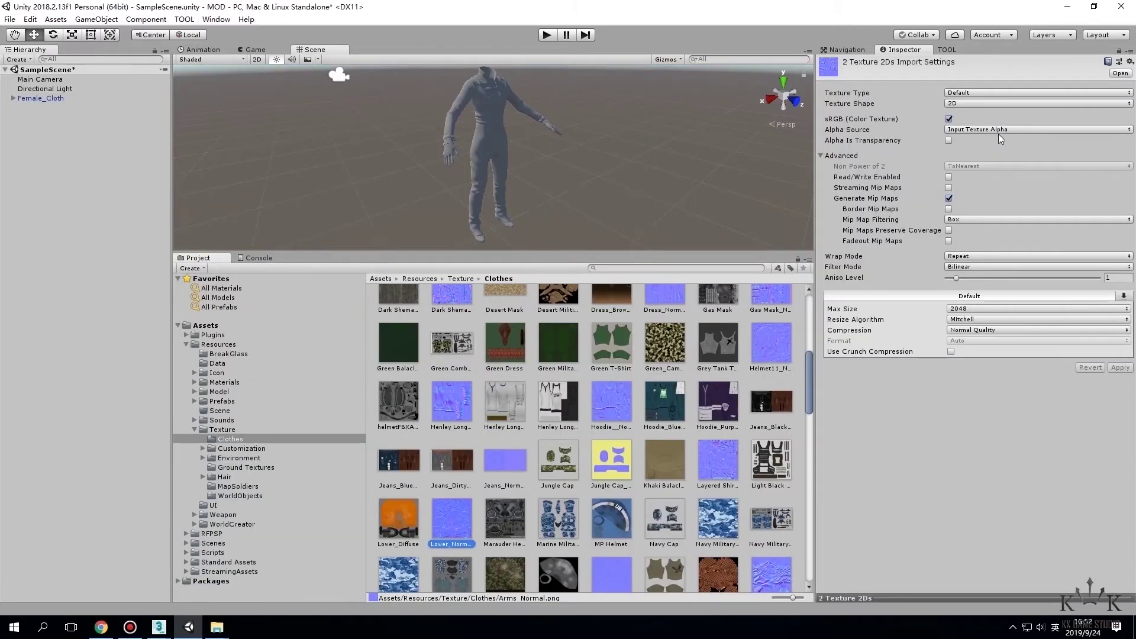
{"action": "left_click", "coordinate": [445, 523]}
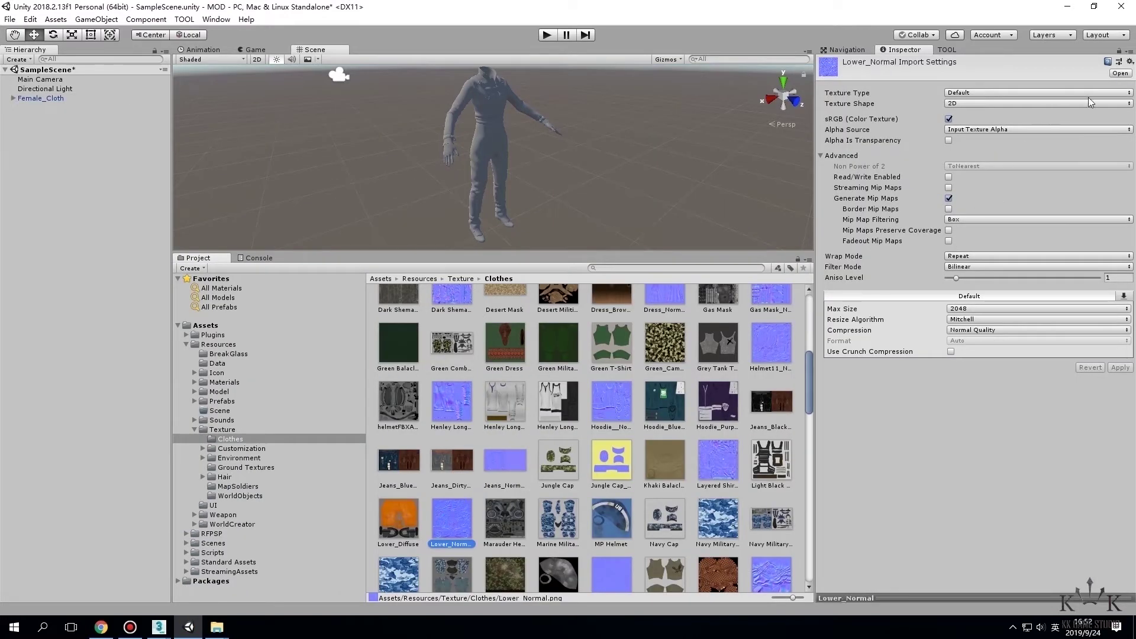
{"action": "left_click", "coordinate": [1119, 93]}
{"action": "left_click", "coordinate": [1042, 119]}
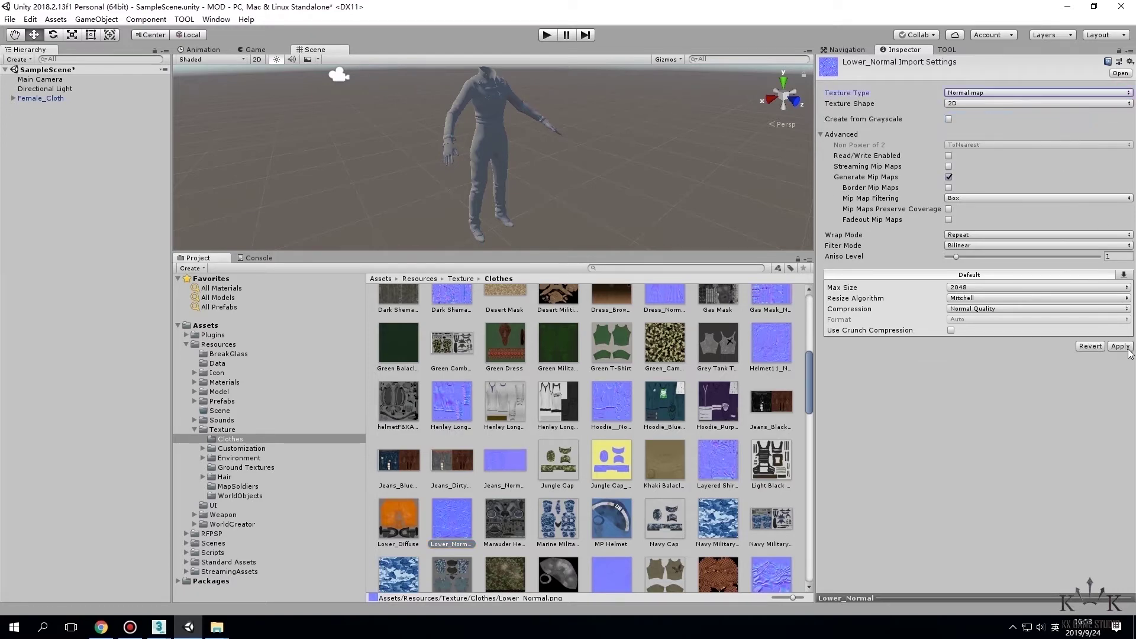
{"action": "left_click", "coordinate": [1119, 348]}
- Create a new material named Arms in Materials/Clothes
{"action": "right_click", "coordinate": [762, 273]}
{"action": "mouse_move", "coordinate": [836, 278]}
{"action": "left_click", "coordinate": [976, 354]}
{"action": "type", "text": "Army"}
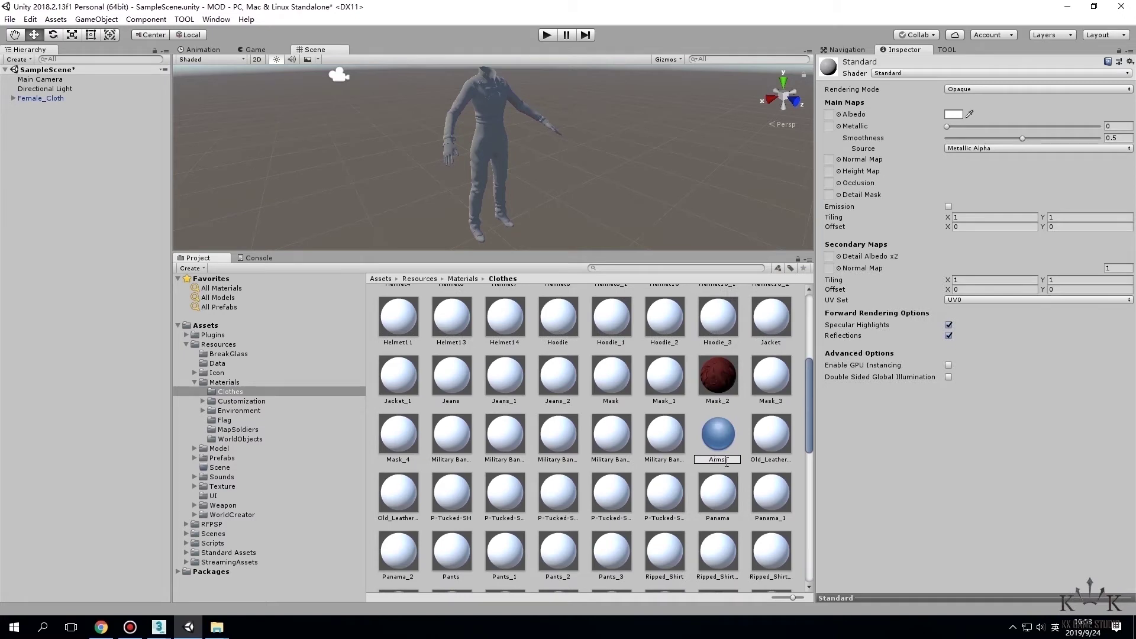
{"action": "key", "text": "Return"}
- Duplicate Arms as Lower and assign the Lower normal texture to its Normal Map slot
{"action": "key", "text": "ctrl+d"}
{"action": "type", "text": "Lower"}
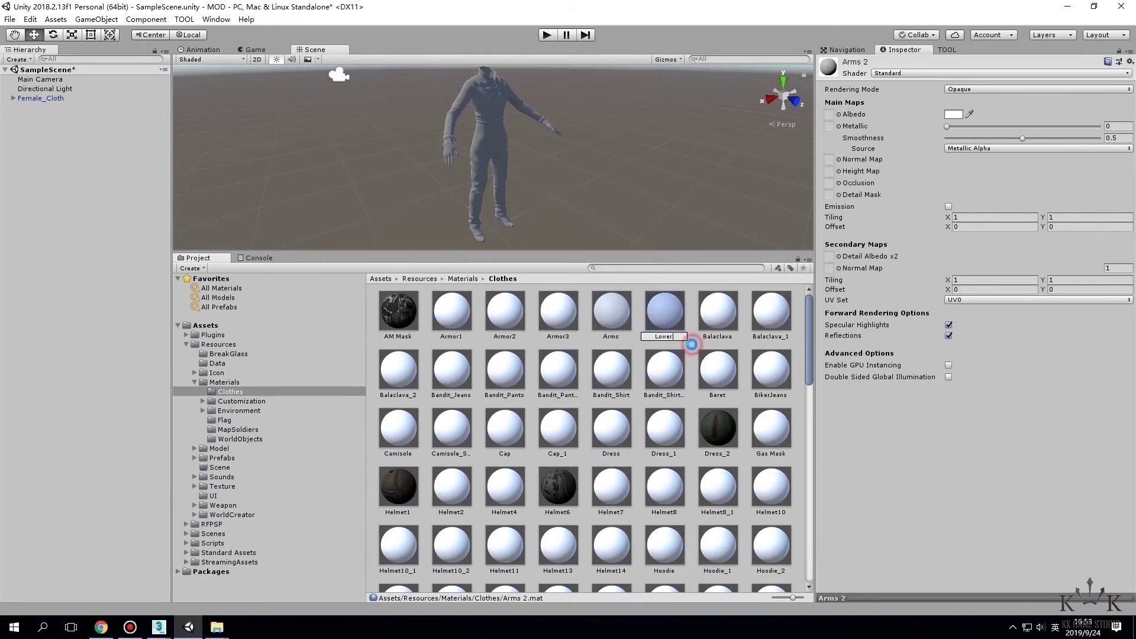
{"action": "left_click", "coordinate": [194, 487]}
{"action": "left_click", "coordinate": [230, 495]}
{"action": "scroll", "coordinate": [446, 486], "scroll_direction": "down", "scroll_amount": 5}
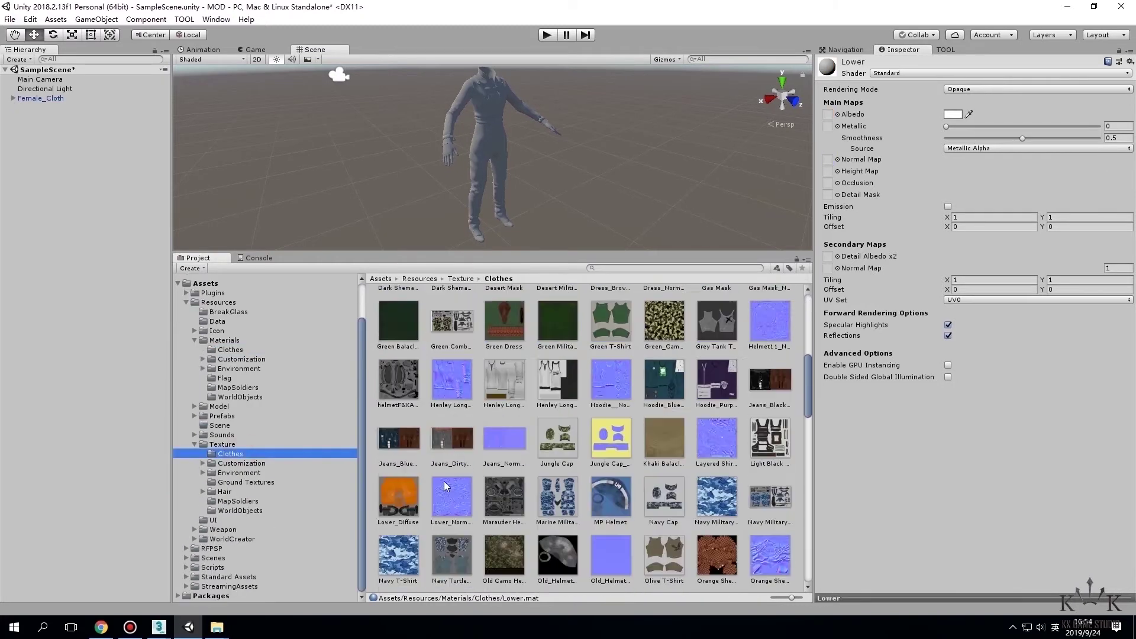
{"action": "left_click_drag", "start_coordinate": [446, 486], "coordinate": [828, 159]}
- Look up the Upper material's settings, then select Female_Cloth's Model1 mesh
{"action": "left_click", "coordinate": [231, 349]}
{"action": "left_click", "coordinate": [674, 268]}
{"action": "type", "text": "upp"}
{"action": "left_click", "coordinate": [670, 311]}
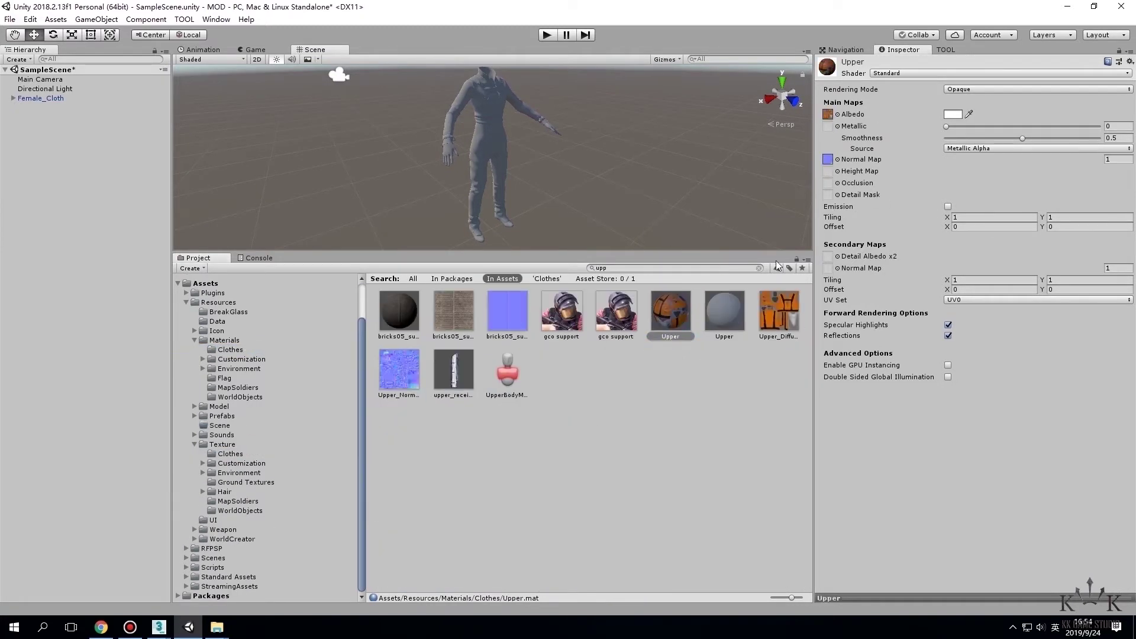
{"action": "left_click", "coordinate": [759, 268]}
{"action": "left_click", "coordinate": [479, 154]}
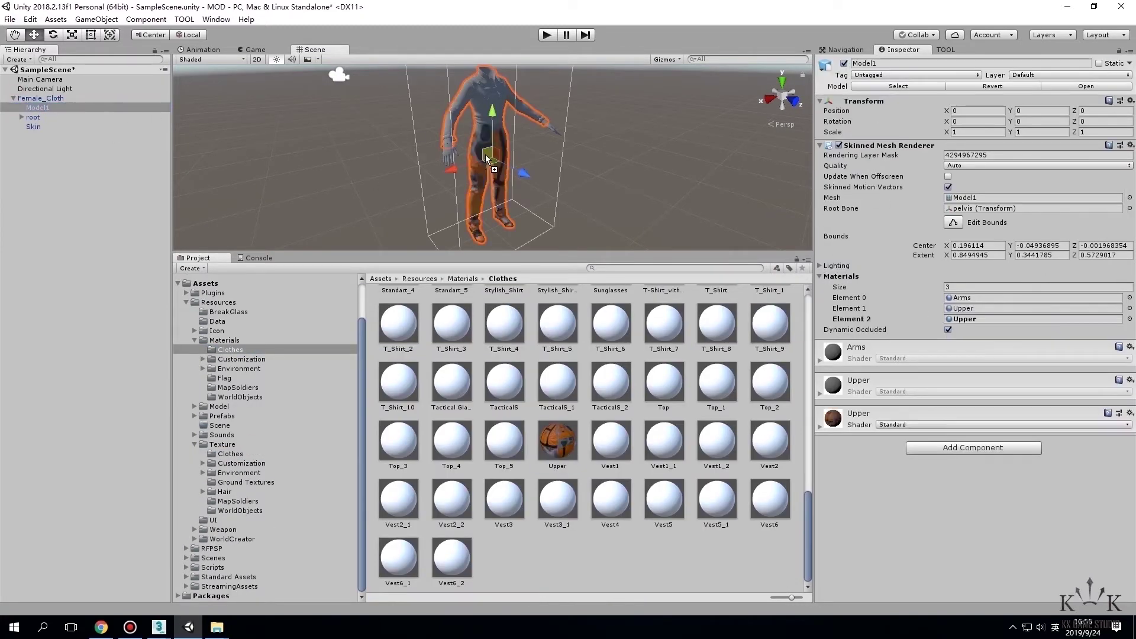
{"action": "scroll", "coordinate": [585, 438], "scroll_direction": "up", "scroll_amount": 10}
- Apply the Lower material to Model1's Element 0 slot
{"action": "mouse_move", "coordinate": [976, 318]}
{"action": "left_mouse_down"}
{"action": "mouse_move", "coordinate": [532, 178]}
{"action": "mouse_move", "coordinate": [486, 176]}
{"action": "left_mouse_up"}
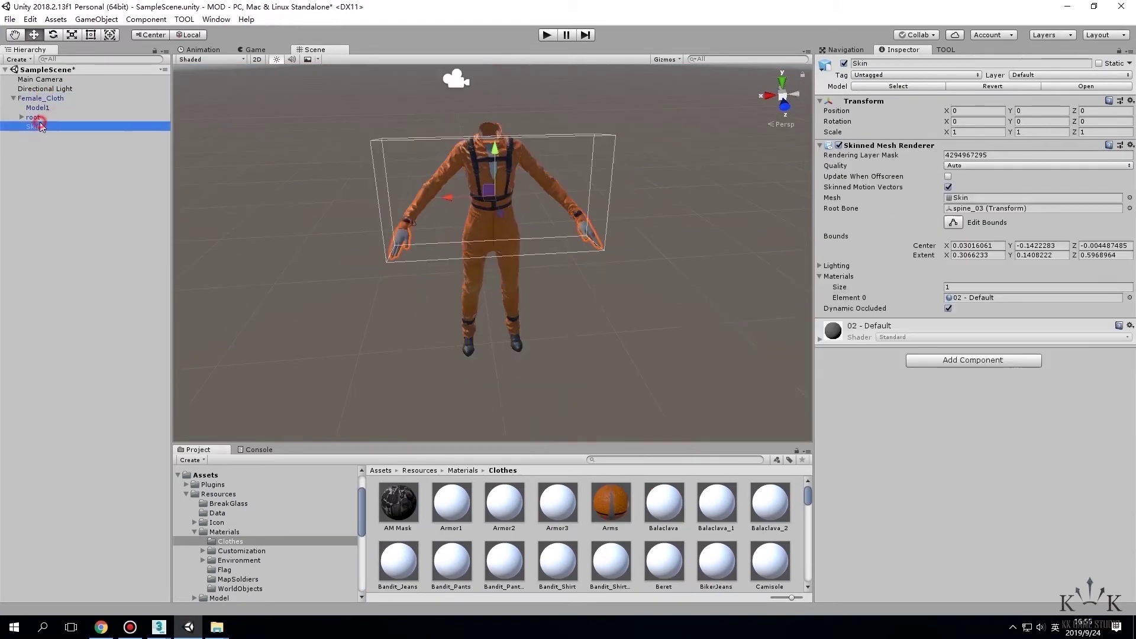
{"action": "left_click_drag", "start_coordinate": [462, 260], "coordinate": [468, 245]}
{"action": "left_click", "coordinate": [633, 379]}
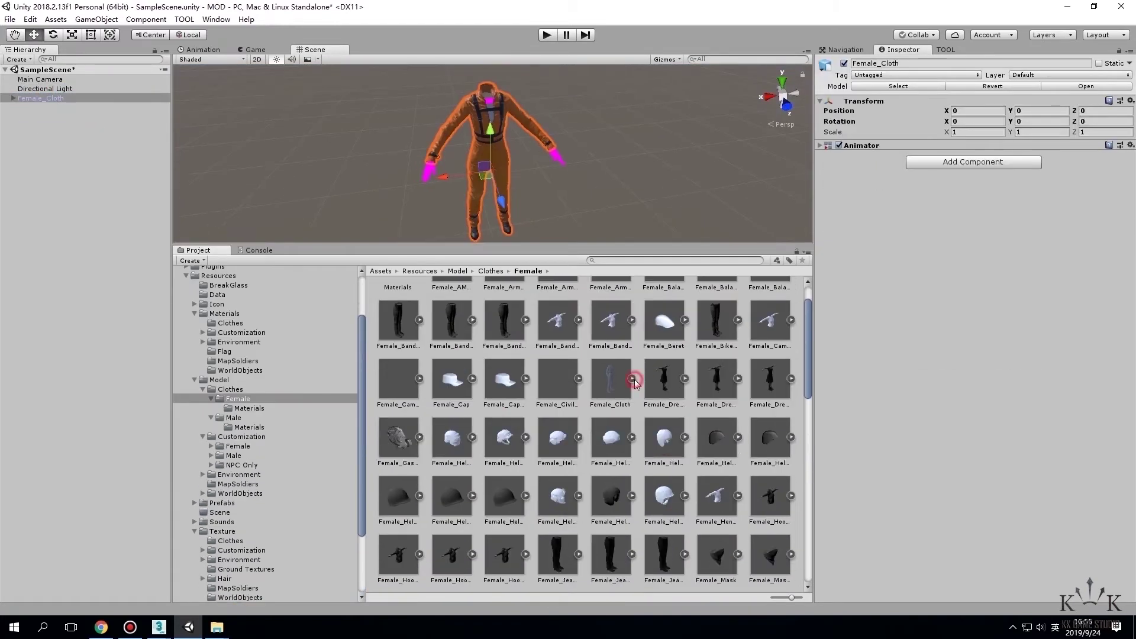
- Save Female_Cloth as a prefab in the Prefabs/Clothes/Female folder
{"action": "left_click", "coordinate": [194, 379]}
{"action": "left_click", "coordinate": [195, 389]}
{"action": "left_click", "coordinate": [230, 433]}
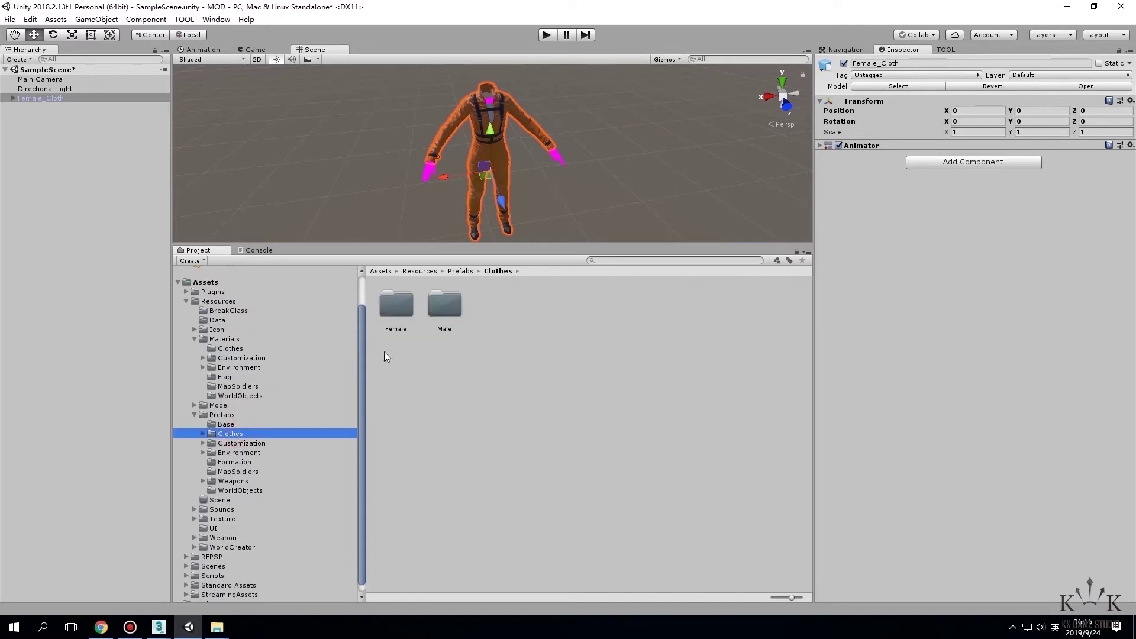
{"action": "double_click", "coordinate": [397, 303]}
{"action": "left_click", "coordinate": [38, 98]}
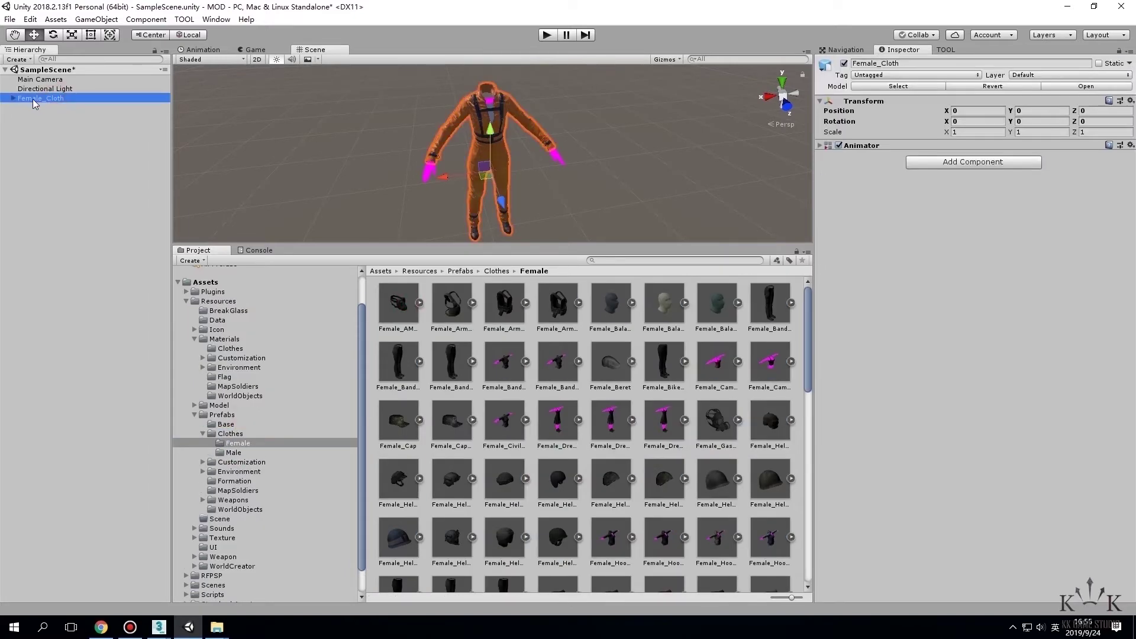
{"action": "mouse_move", "coordinate": [34, 101]}
{"action": "left_mouse_down"}
{"action": "mouse_move", "coordinate": [453, 265]}
{"action": "mouse_move", "coordinate": [583, 397]}
{"action": "left_mouse_up"}
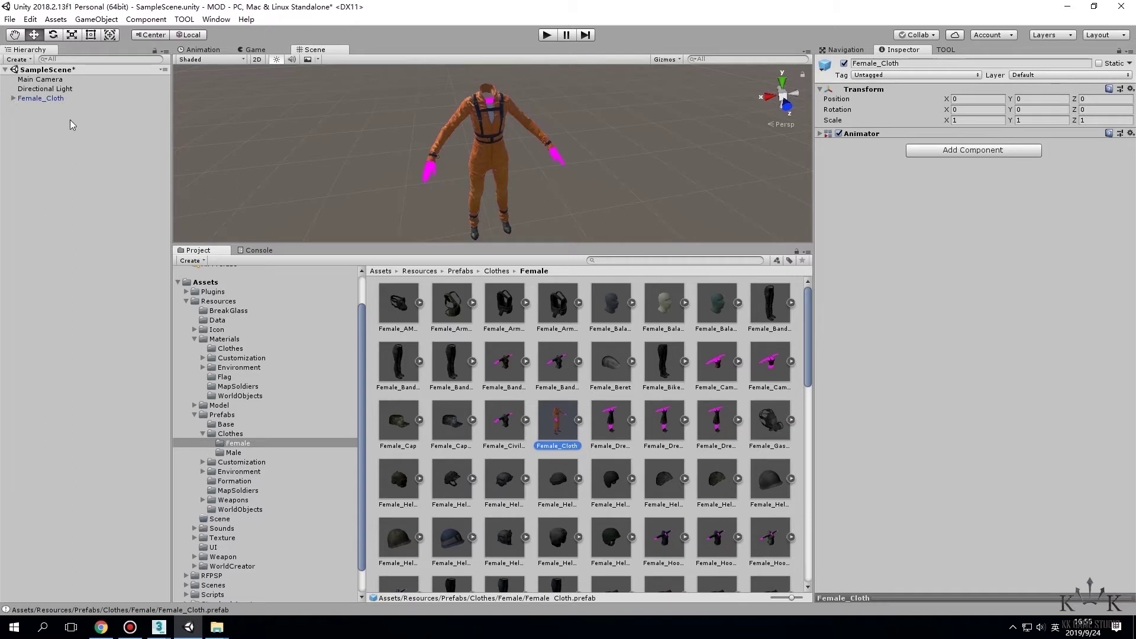
{"action": "left_click", "coordinate": [44, 100]}
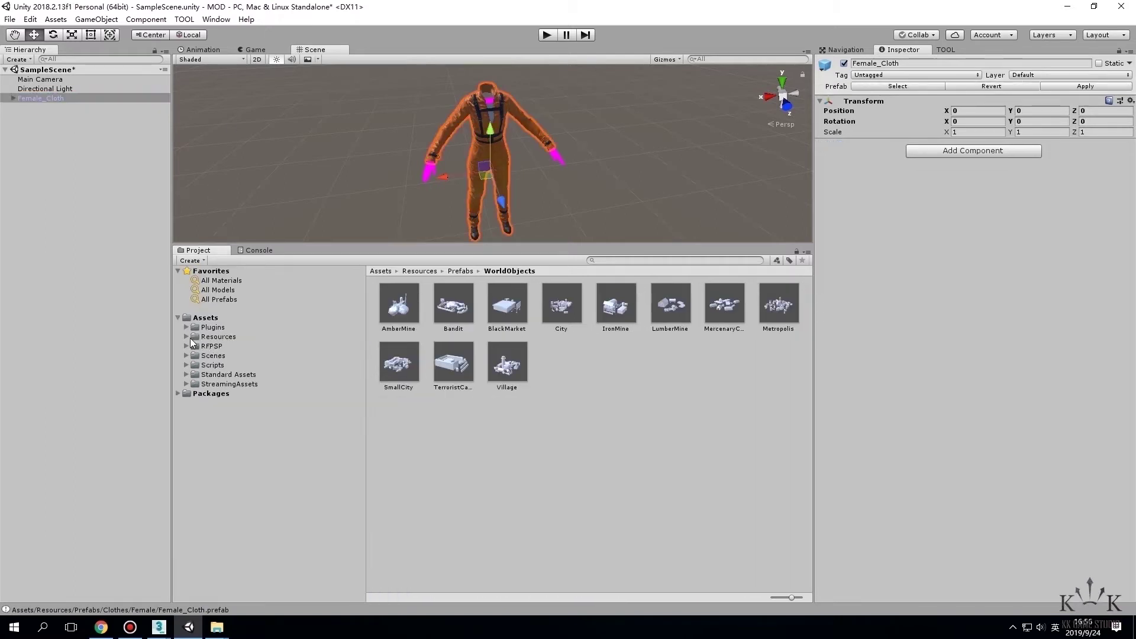
- Import the Yellow Cloth image into the Resources/Icon/Item folder
{"action": "left_click", "coordinate": [186, 336]}
{"action": "left_click", "coordinate": [195, 375]}
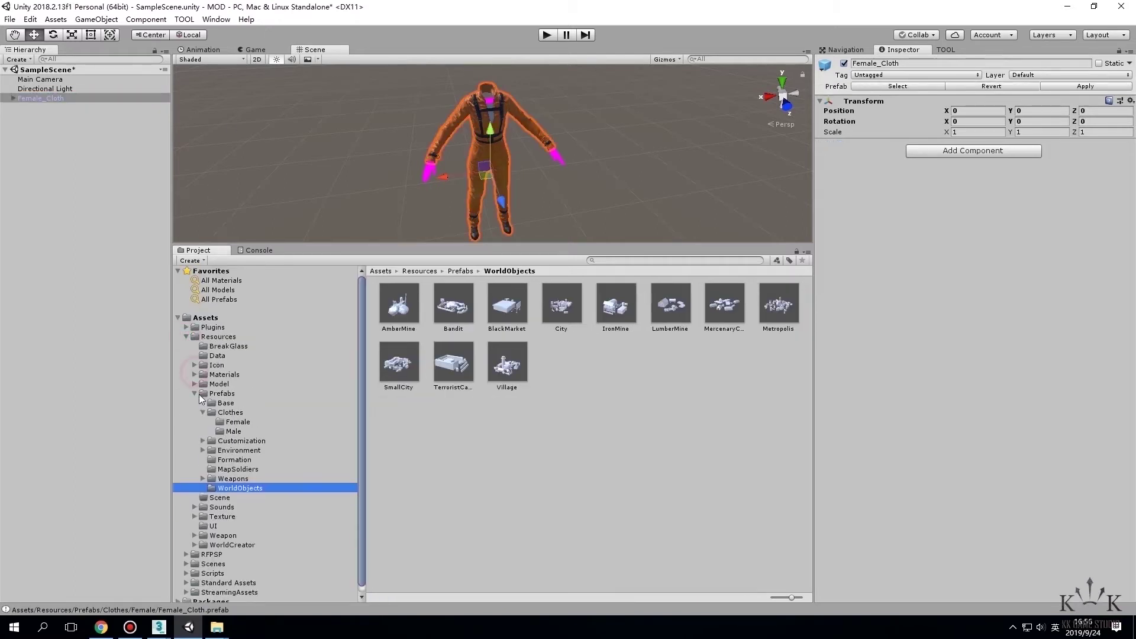
{"action": "left_click", "coordinate": [193, 393]}
{"action": "left_click", "coordinate": [194, 365]}
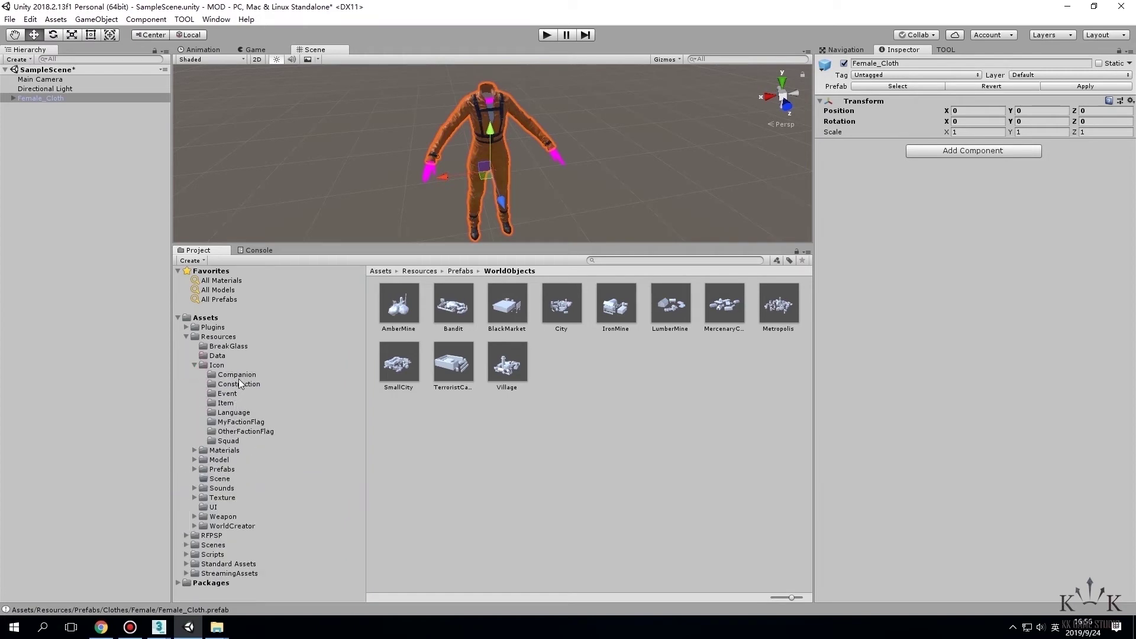
{"action": "left_click", "coordinate": [233, 402]}
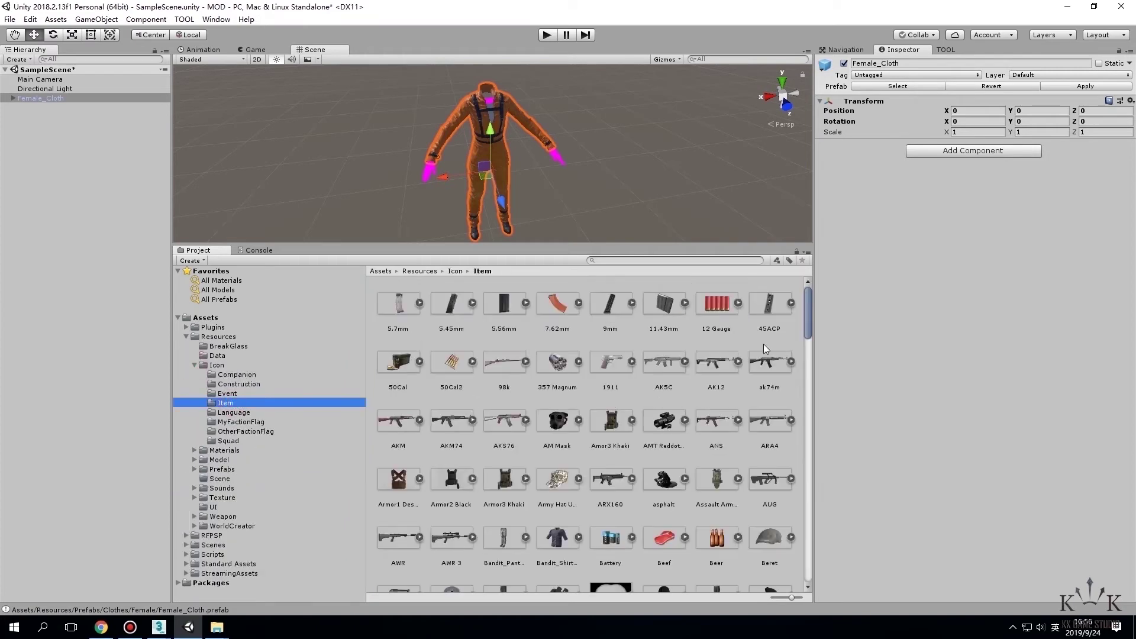
{"action": "key", "text": "alt+Tab"}
{"action": "mouse_move", "coordinate": [642, 292]}
{"action": "left_mouse_down"}
{"action": "mouse_move", "coordinate": [540, 330]}
{"action": "mouse_move", "coordinate": [475, 420]}
{"action": "left_mouse_up"}
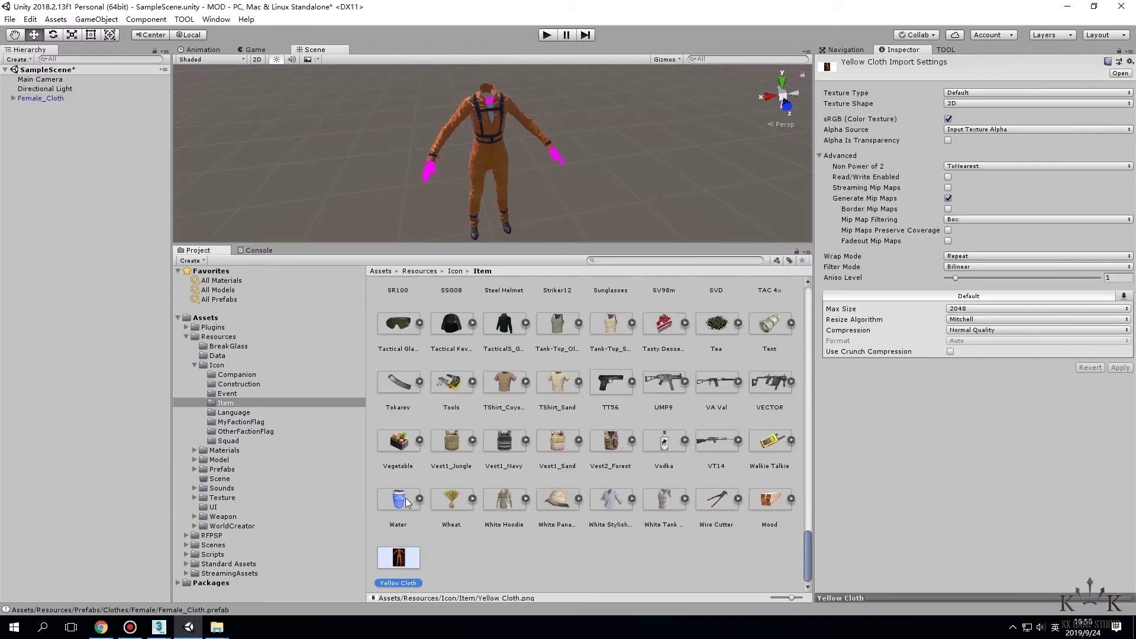
- Make Yellow Cloth a Sprite (2D and UI) texture, apply it, and open the Freeman MOD Tool
{"action": "left_click", "coordinate": [1126, 94]}
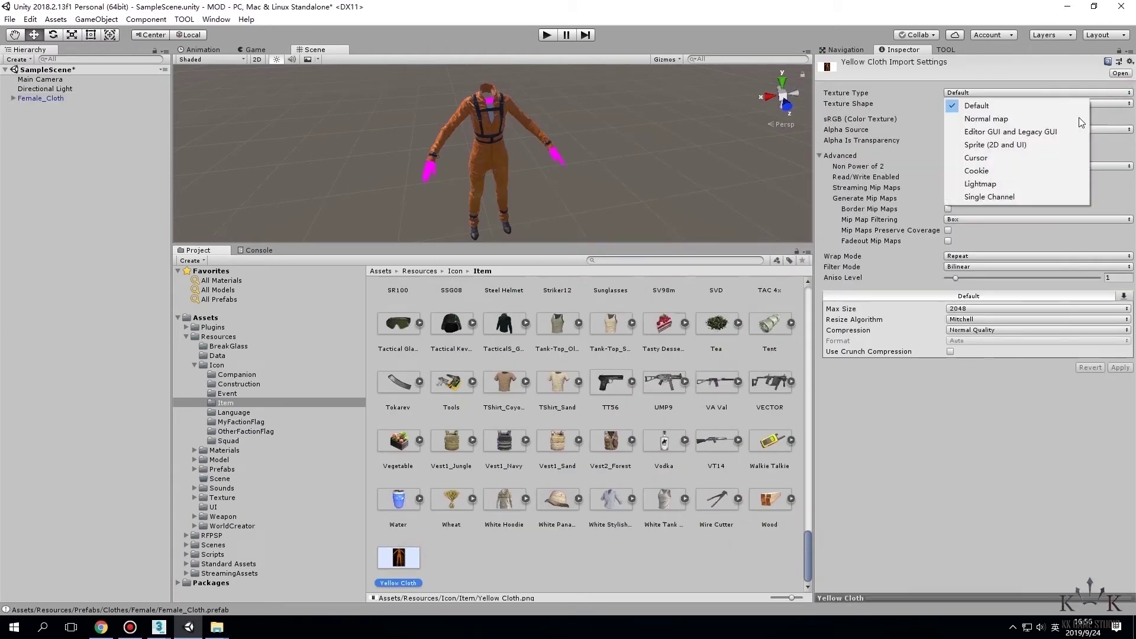
{"action": "left_click", "coordinate": [1021, 148]}
{"action": "left_click", "coordinate": [398, 503]}
{"action": "left_click", "coordinate": [602, 335]}
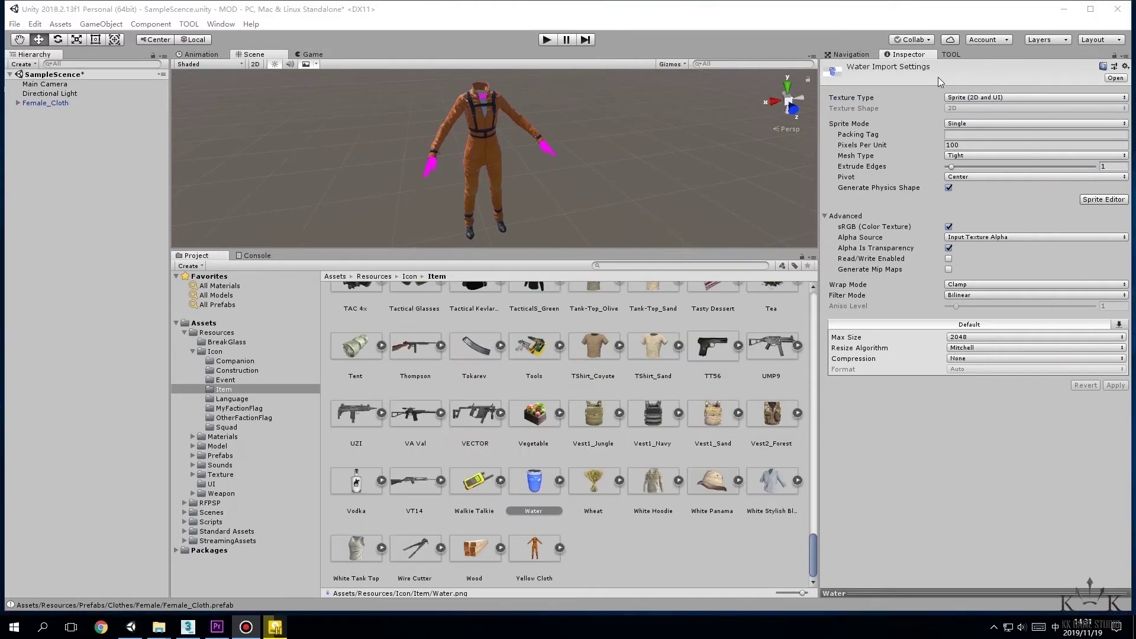
{"action": "left_click", "coordinate": [950, 54]}
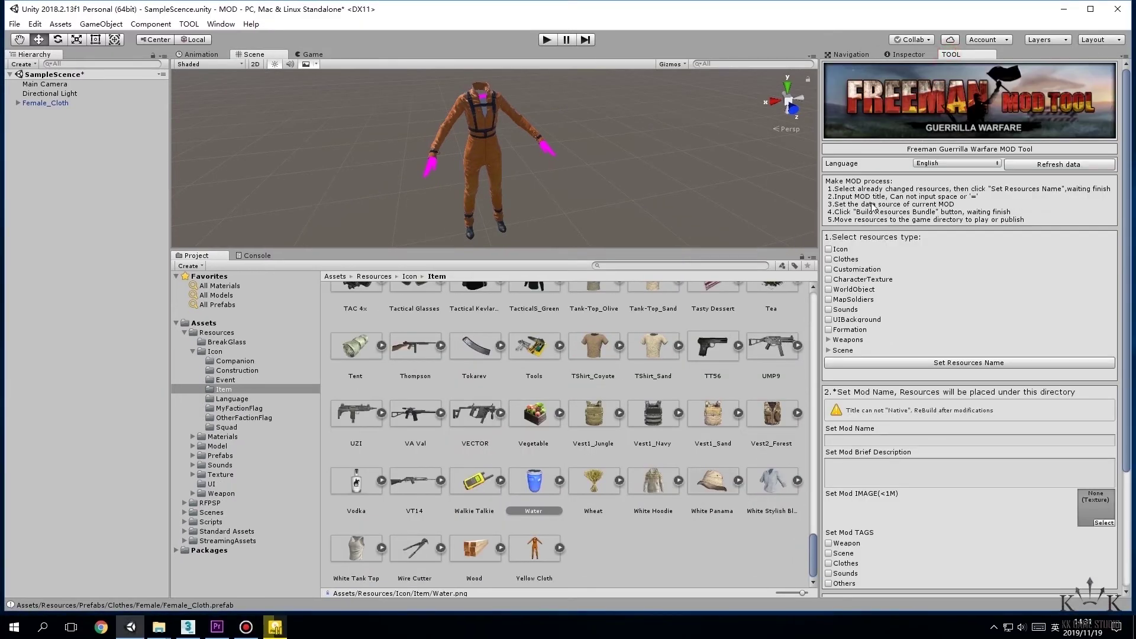
- Include Icon resources in the mod and apply Set Resources Name
{"action": "left_click", "coordinate": [829, 250]}
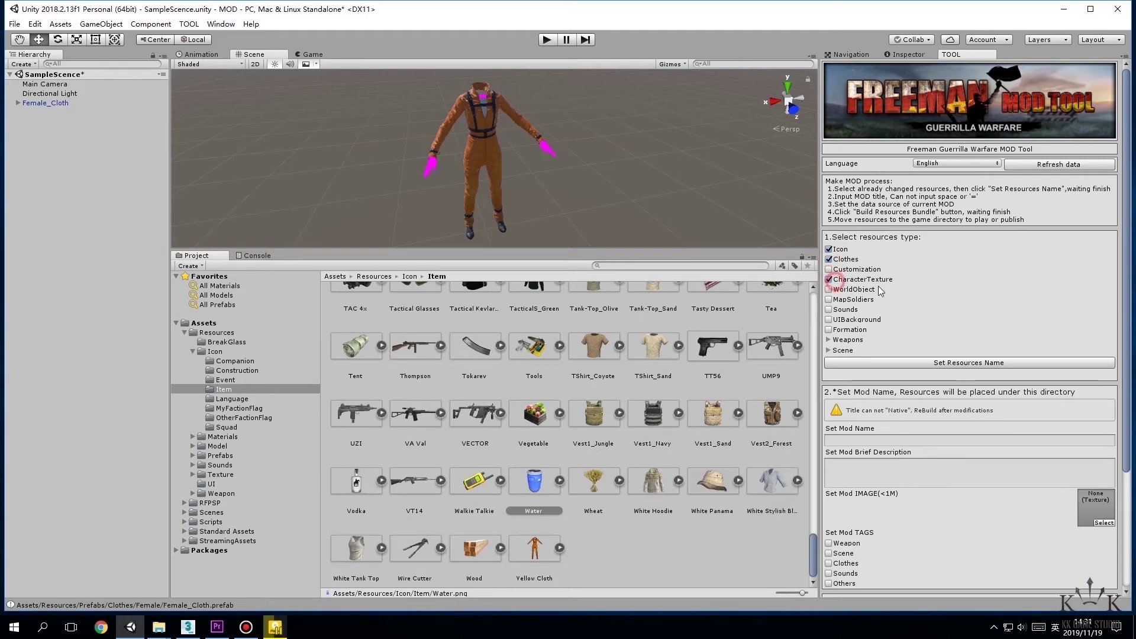
{"action": "left_click", "coordinate": [943, 362]}
{"action": "left_click", "coordinate": [591, 347]}
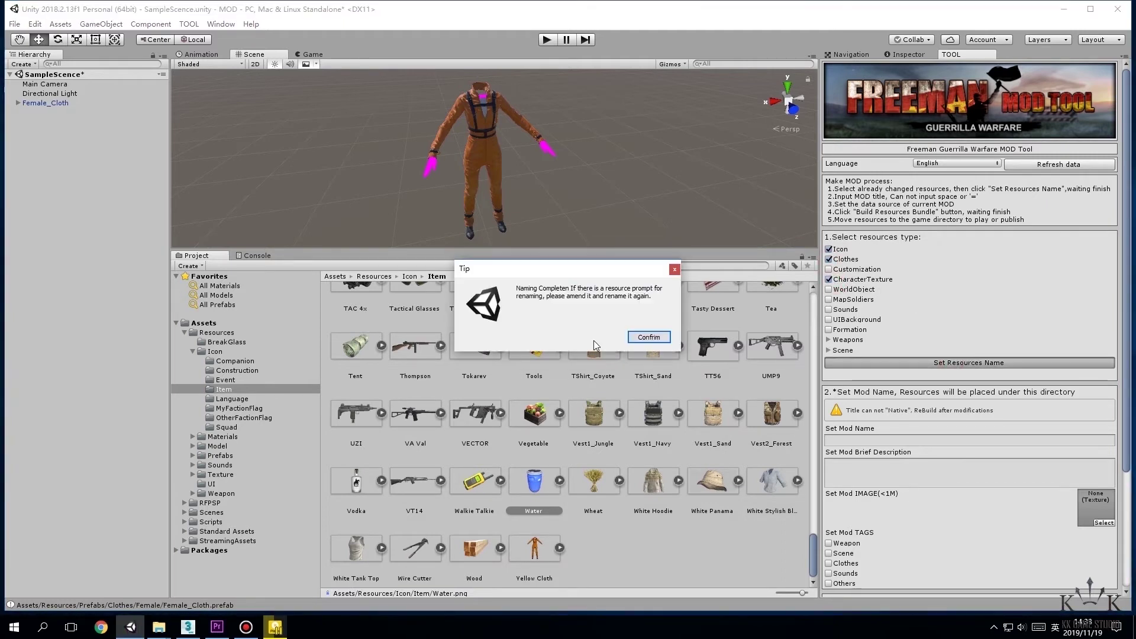
{"action": "left_click", "coordinate": [651, 335]}
- Name the mod Yellow_Cloth, add its description and female cloth picture, and create it
{"action": "left_click", "coordinate": [897, 440]}
{"action": "type", "text": "Yellow_"}
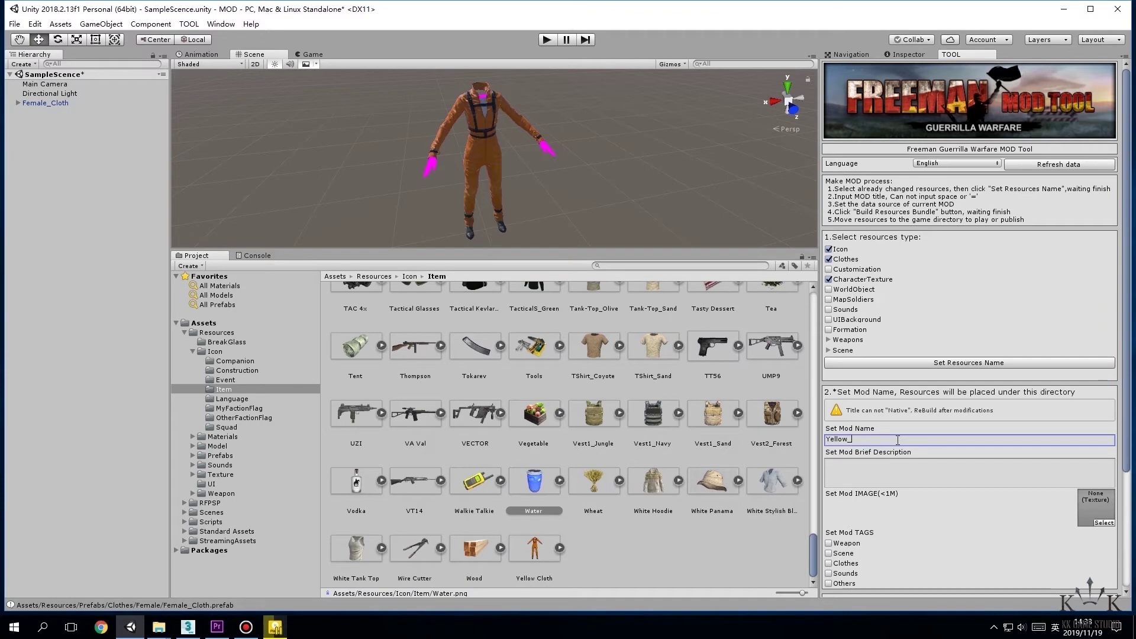
{"action": "type", "text": "Cloth"}
{"action": "key", "text": "Tab"}
{"action": "type", "text": "Yellow_Clo"}
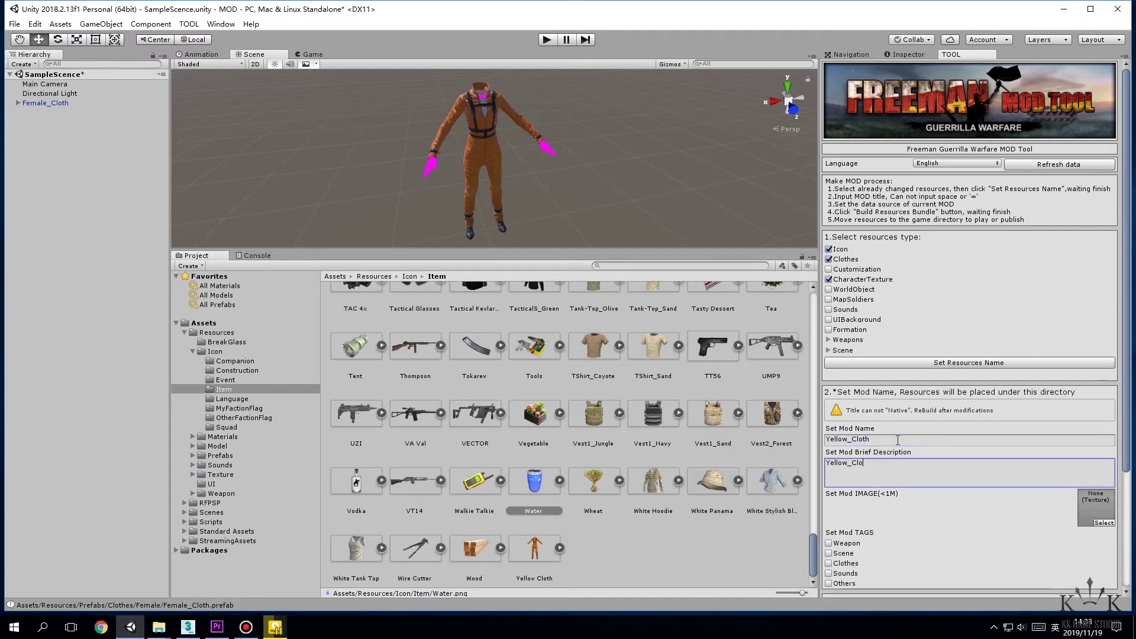
{"action": "type", "text": "th"}
{"action": "left_click", "coordinate": [1103, 522]}
{"action": "type", "text": "female"}
{"action": "double_click", "coordinate": [626, 183]}
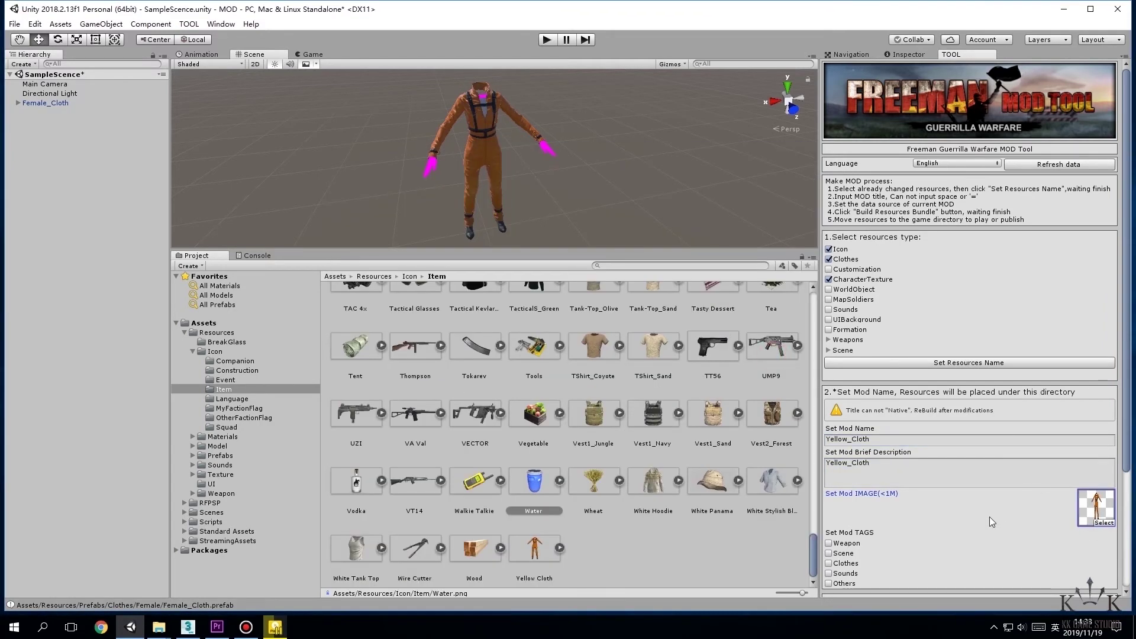
{"action": "scroll", "coordinate": [991, 522], "scroll_direction": "down", "scroll_amount": 5}
{"action": "left_click", "coordinate": [975, 482]}
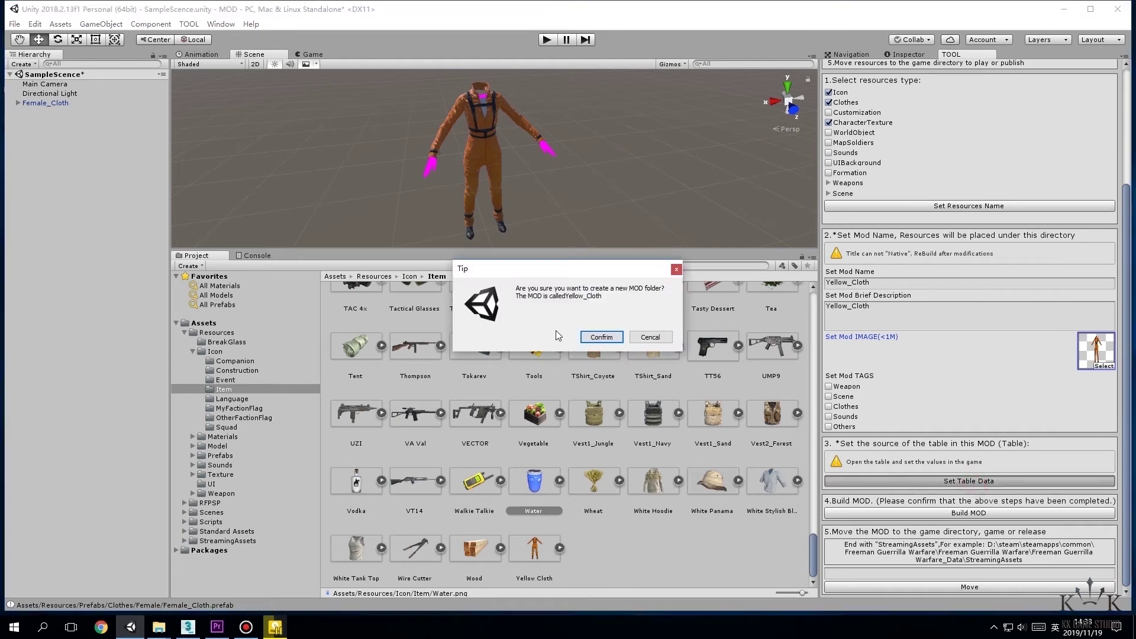
{"action": "left_click", "coordinate": [609, 335]}
{"action": "right_click", "coordinate": [179, 483]}
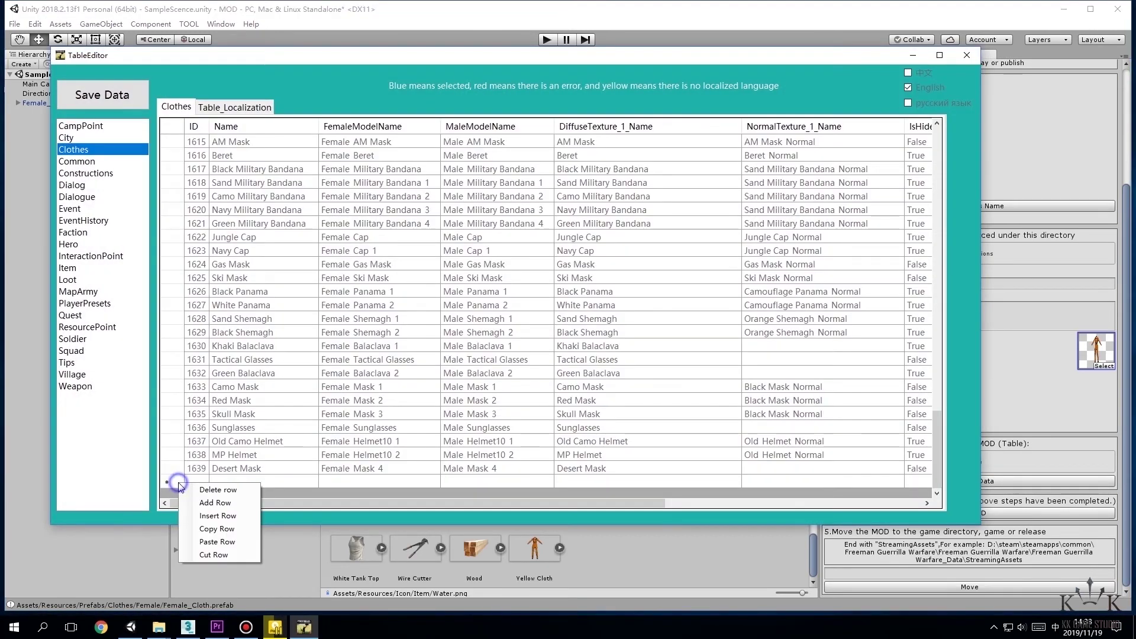
- Add a new row to the Clothes table with its camouflage type chosen
{"action": "left_click", "coordinate": [229, 503]}
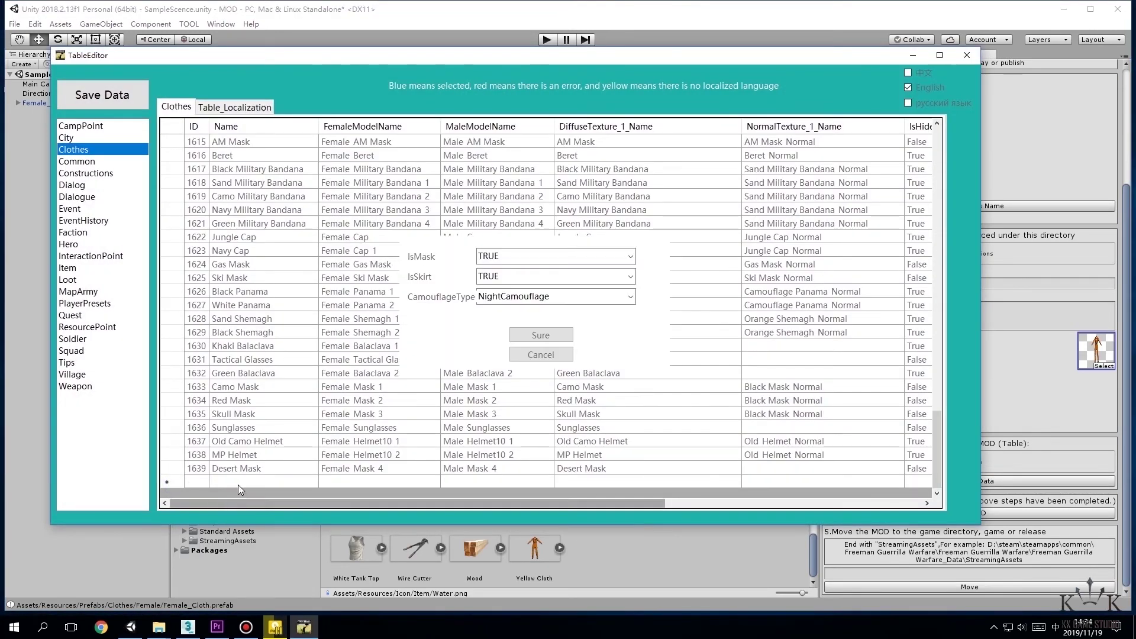
{"action": "left_click", "coordinate": [568, 296]}
{"action": "left_click", "coordinate": [568, 323]}
- Name row 1640 Yellow Cloth and set its FemaleModelName to Female_Cloth
{"action": "left_click", "coordinate": [540, 336]}
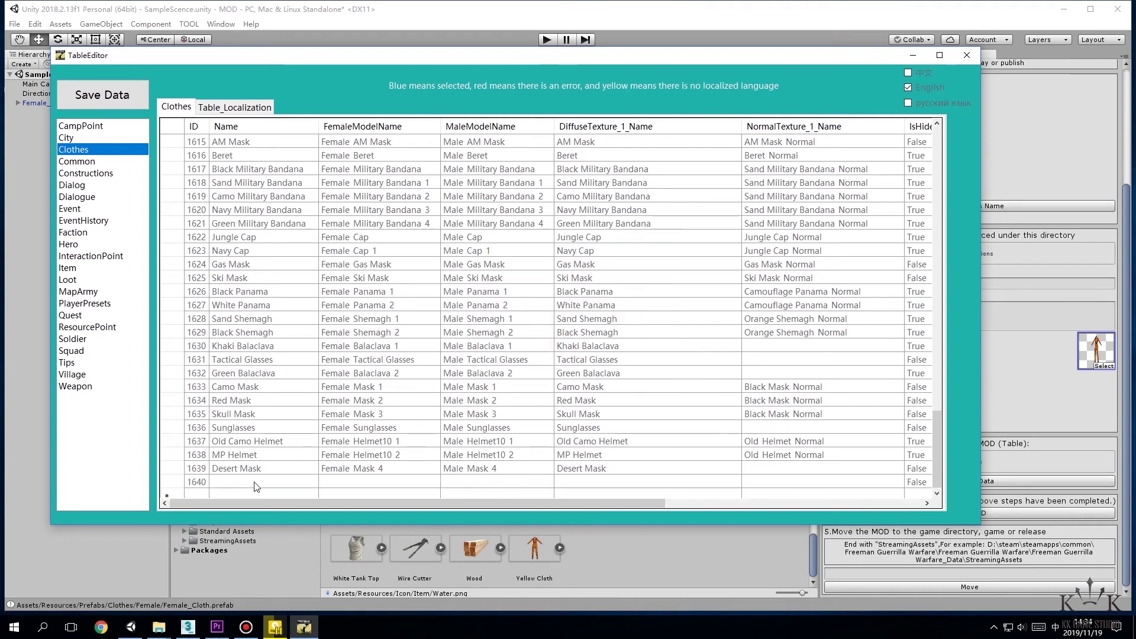
{"action": "left_click", "coordinate": [250, 482]}
{"action": "left_click", "coordinate": [251, 479]}
{"action": "type", "text": "oth"}
{"action": "key", "text": "Tab"}
{"action": "type", "text": "F_Cloth"}
{"action": "left_click_drag", "start_coordinate": [414, 503], "coordinate": [604, 502]}
{"action": "left_click", "coordinate": [641, 440]}
{"action": "left_click", "coordinate": [641, 440]}
- Change the new clothing row's IsHideBody value
{"action": "double_click", "coordinate": [749, 482]}
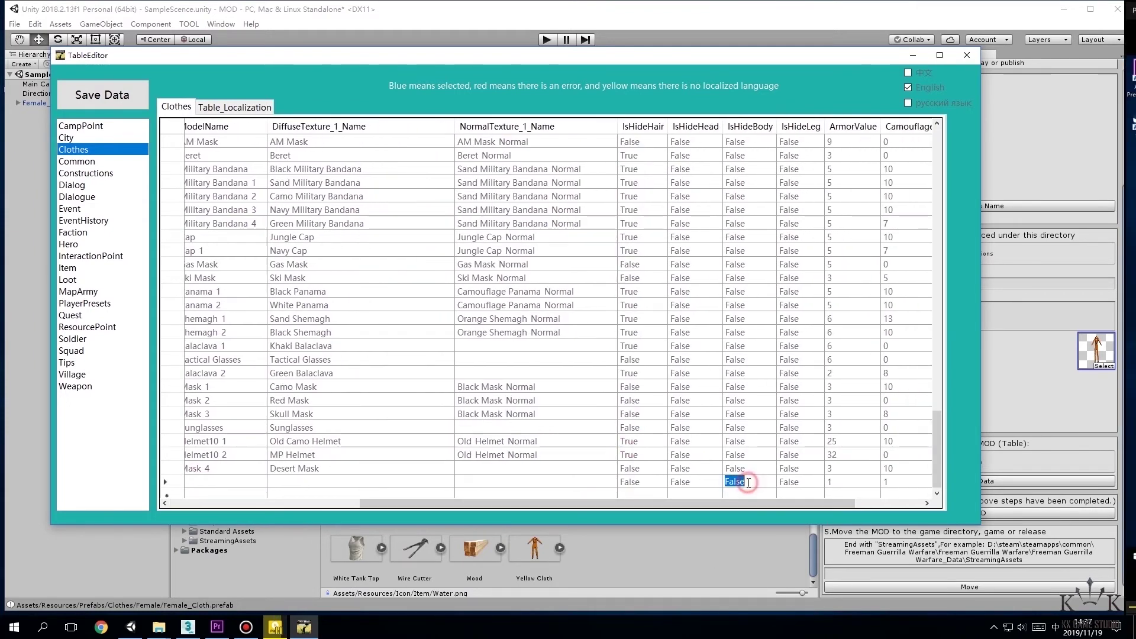
{"action": "left_click", "coordinate": [805, 482]}
{"action": "left_click_drag", "start_coordinate": [805, 502], "coordinate": [613, 503]}
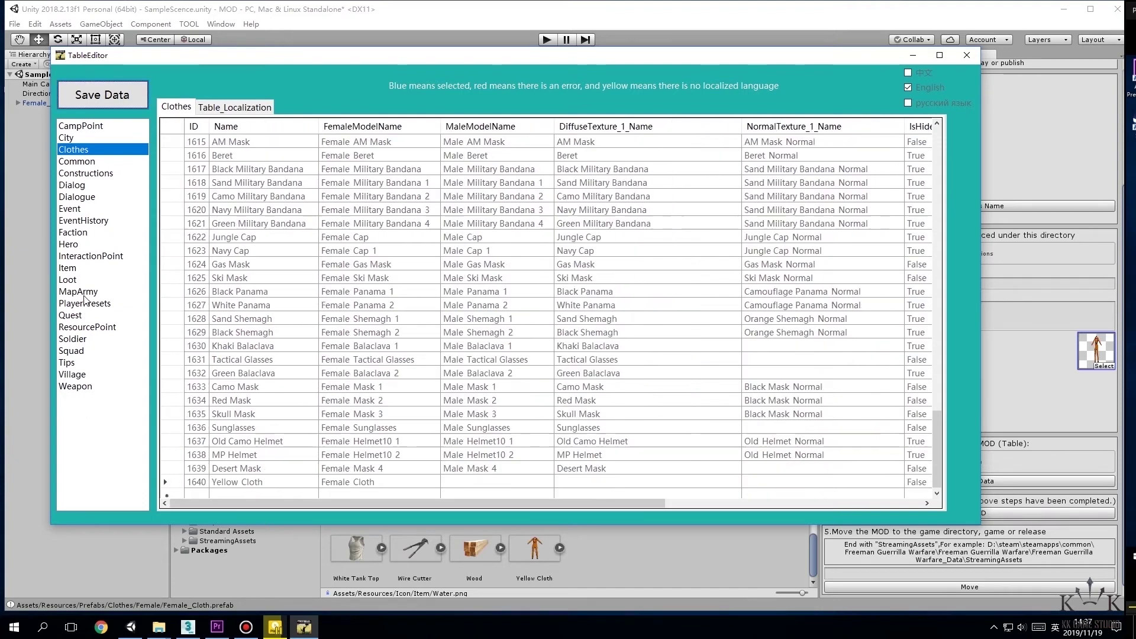
{"action": "left_click", "coordinate": [77, 270]}
- Add a new Item table row with ItemType CLOTHES
{"action": "left_click_drag", "start_coordinate": [940, 166], "coordinate": [937, 477]}
{"action": "right_click", "coordinate": [167, 482]}
{"action": "left_click", "coordinate": [216, 501]}
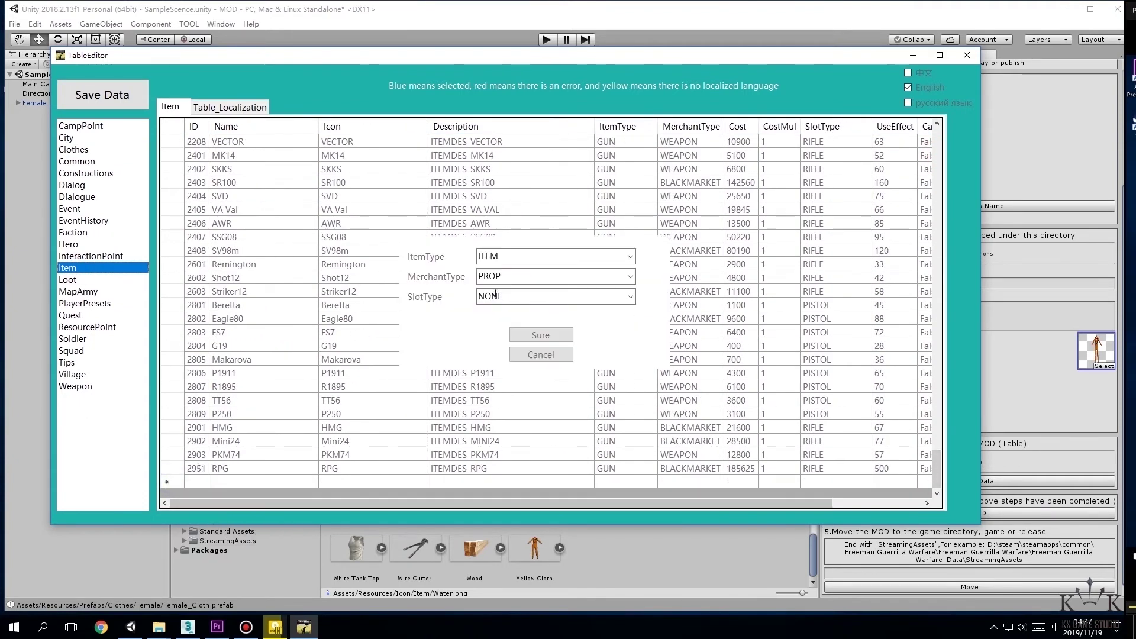
{"action": "left_click", "coordinate": [556, 256]}
{"action": "left_click", "coordinate": [545, 311]}
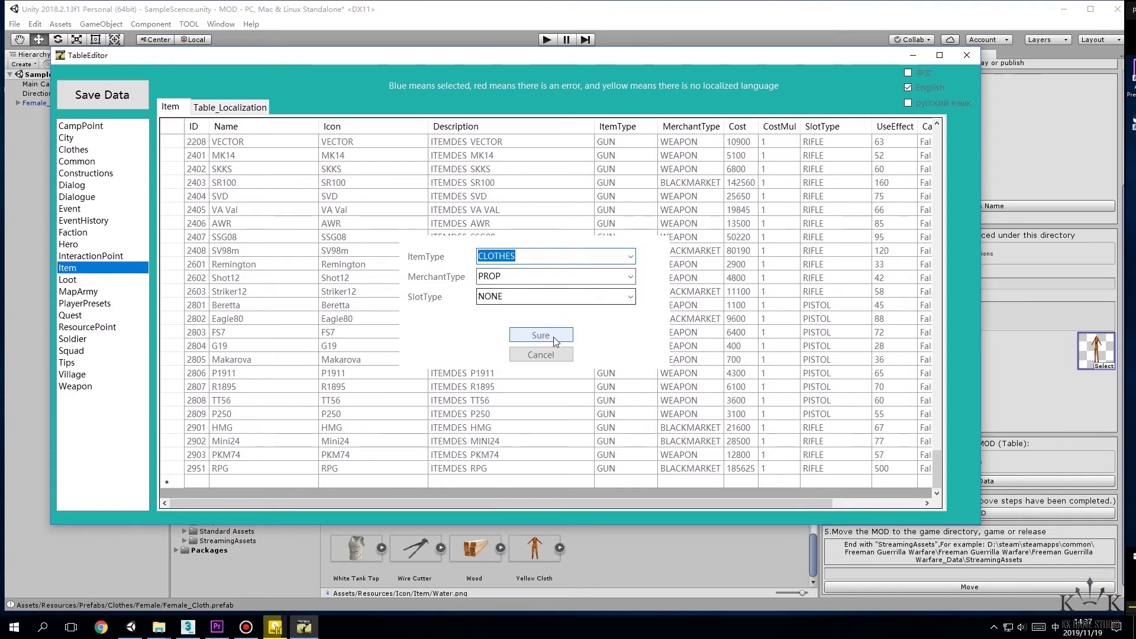
{"action": "left_click", "coordinate": [540, 335]}
- Enter ID 1640 and the name Yellow Cloth for the new item
{"action": "left_click", "coordinate": [199, 483]}
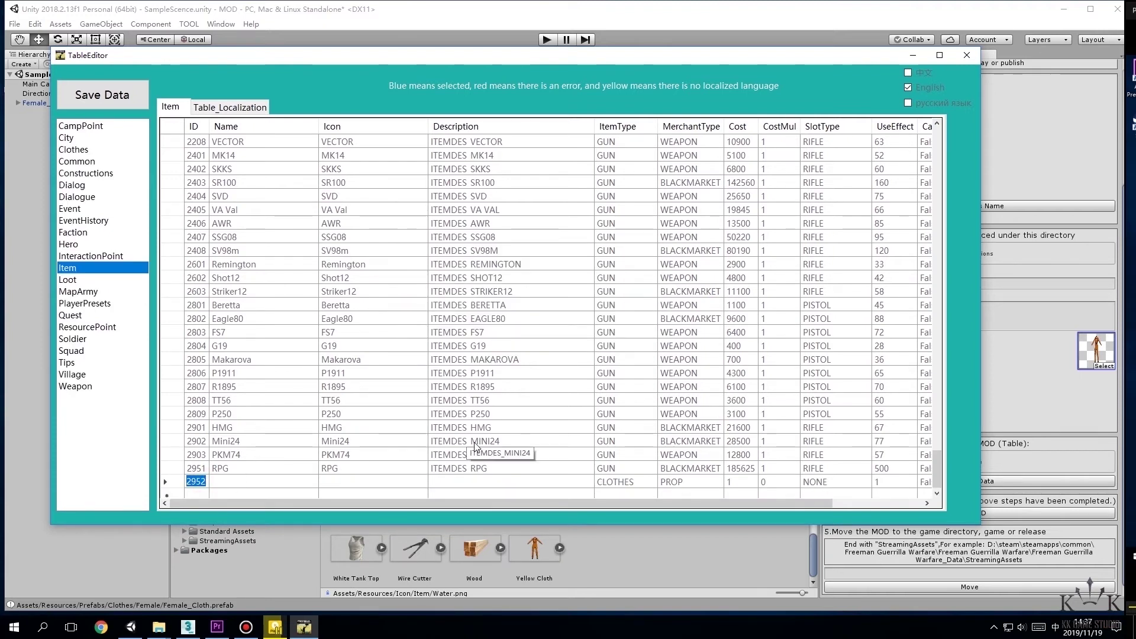
{"action": "type", "text": "0"}
{"action": "left_click", "coordinate": [242, 485]}
{"action": "left_click", "coordinate": [267, 480]}
{"action": "type", "text": "Yellow Cloth"}
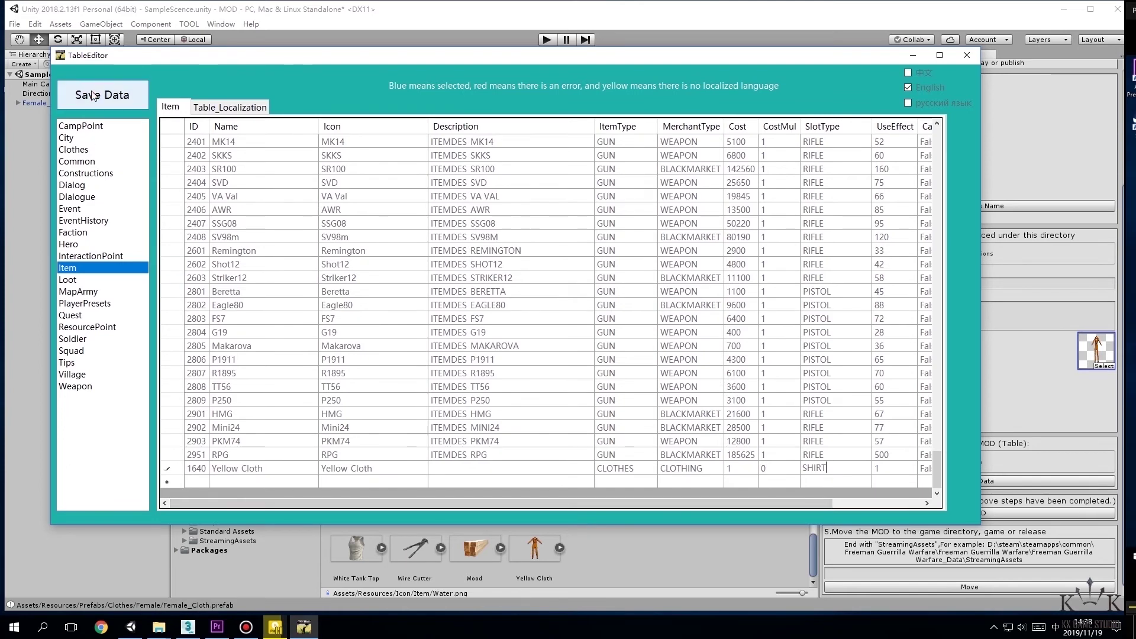
- Save all table data and close the Table Editor
{"action": "left_click", "coordinate": [93, 96]}
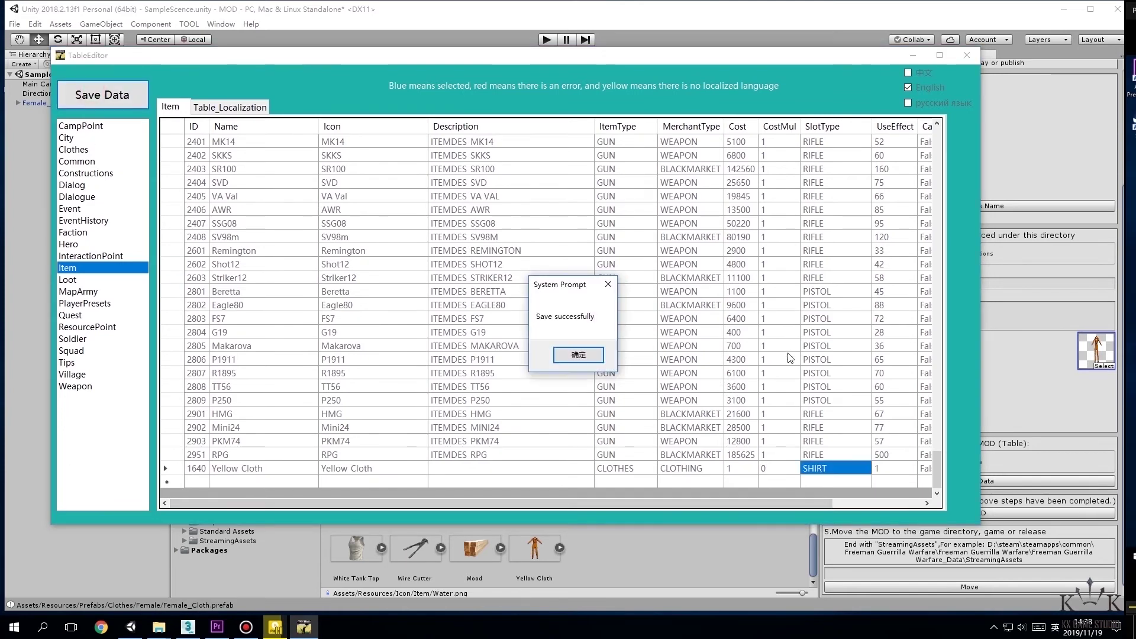
{"action": "left_click", "coordinate": [589, 359]}
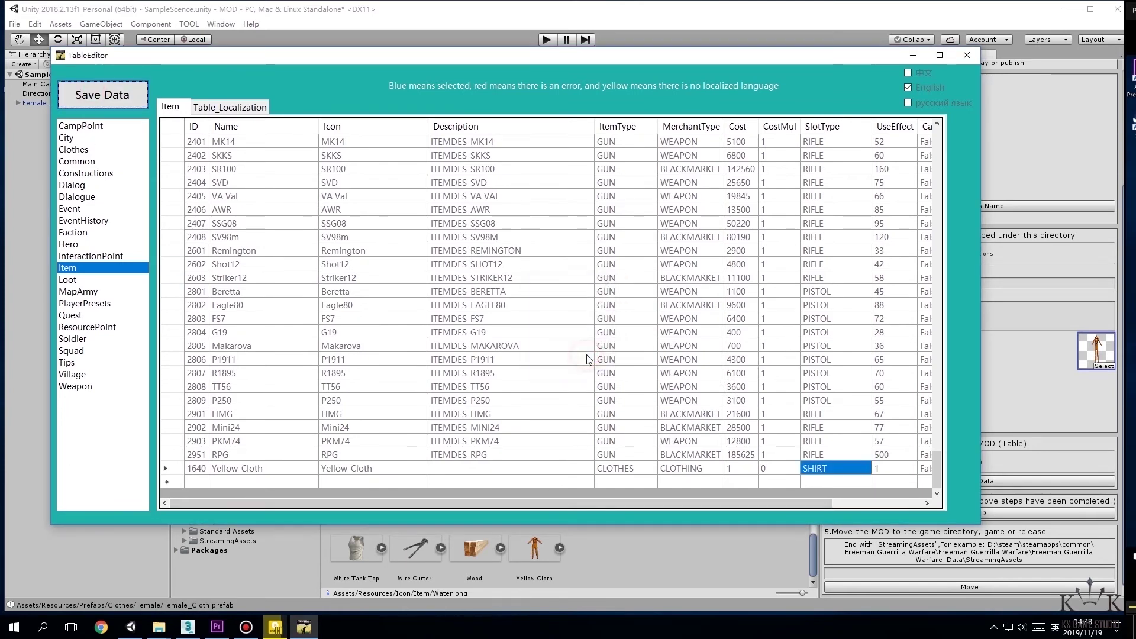
{"action": "left_click", "coordinate": [965, 57]}
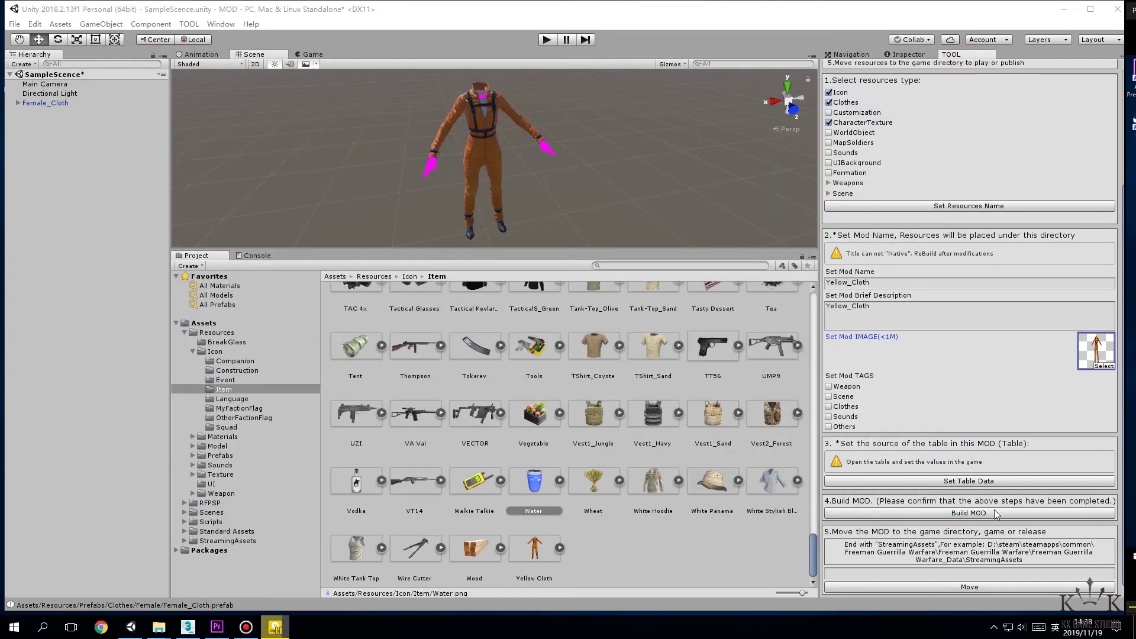
- Build and confirm the Yellow_Cloth MOD bundle, then bring the StreamingAssets Explorer window forward
{"action": "left_click", "coordinate": [987, 515]}
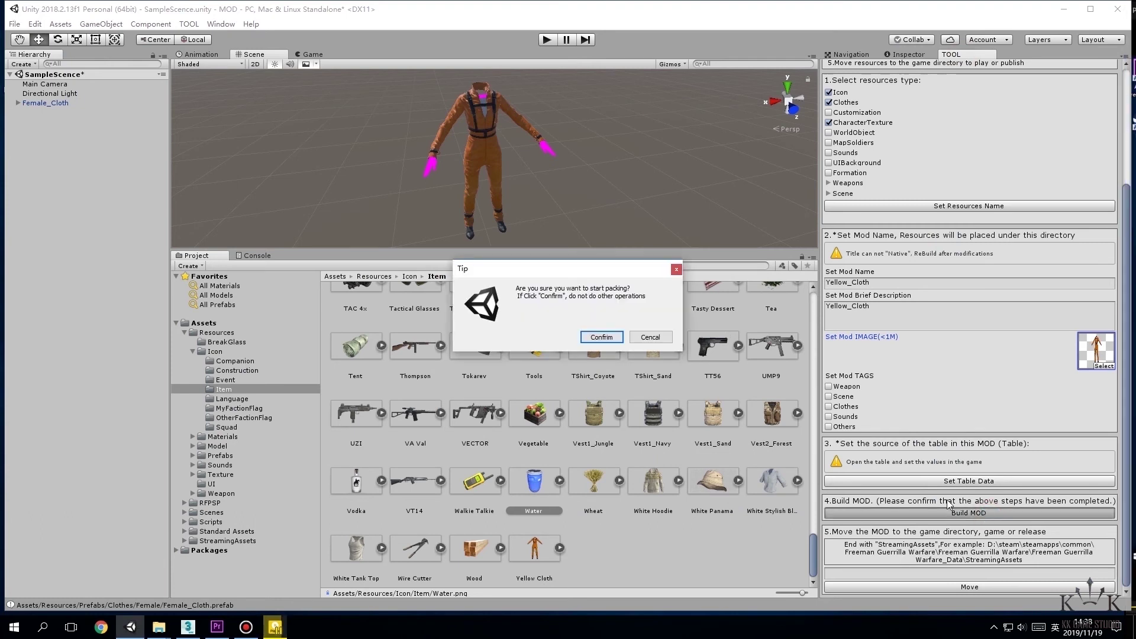
{"action": "left_click", "coordinate": [595, 338]}
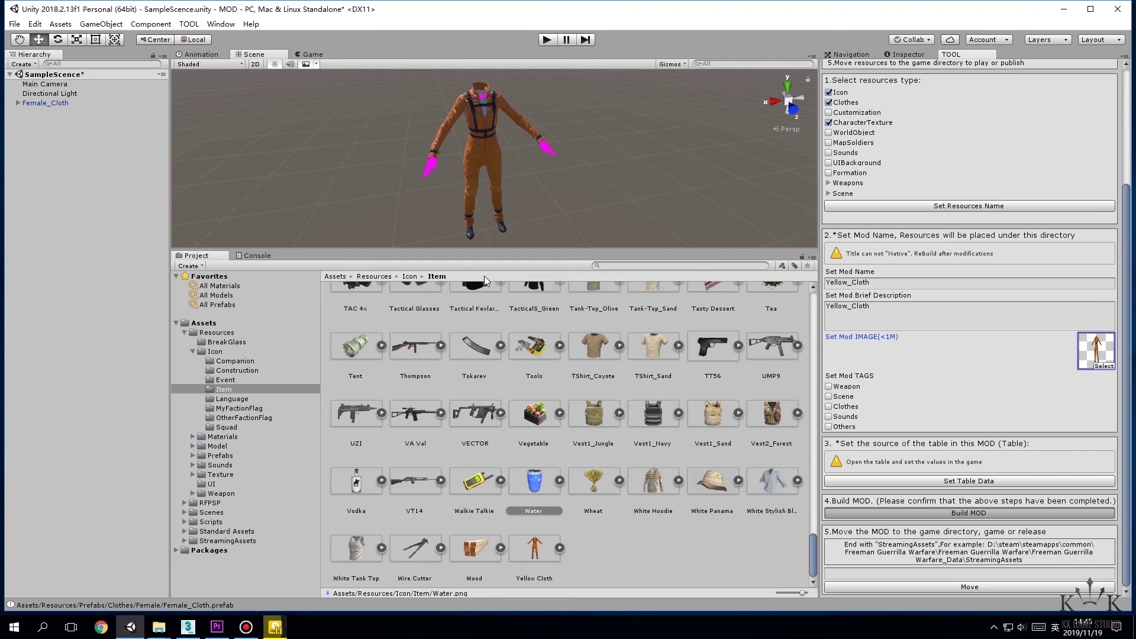
{"action": "left_click", "coordinate": [655, 346]}
{"action": "mouse_move", "coordinate": [159, 627]}
{"action": "left_click", "coordinate": [65, 577]}
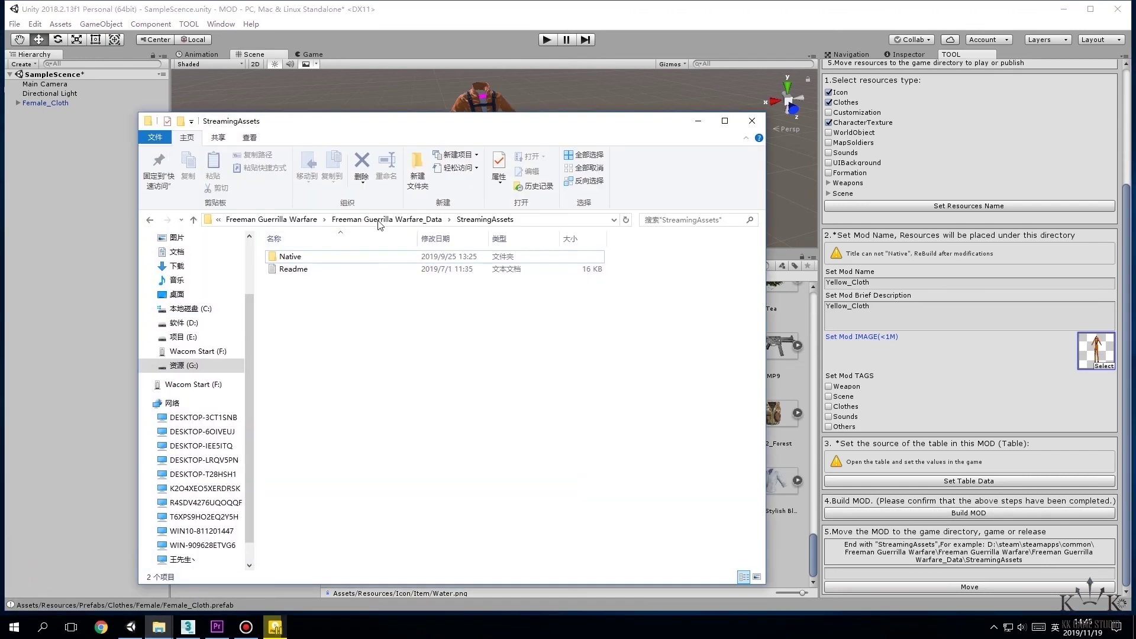
- Paste the StreamingAssets path into Unity's Move field and move the built mod there
{"action": "left_click", "coordinate": [538, 220]}
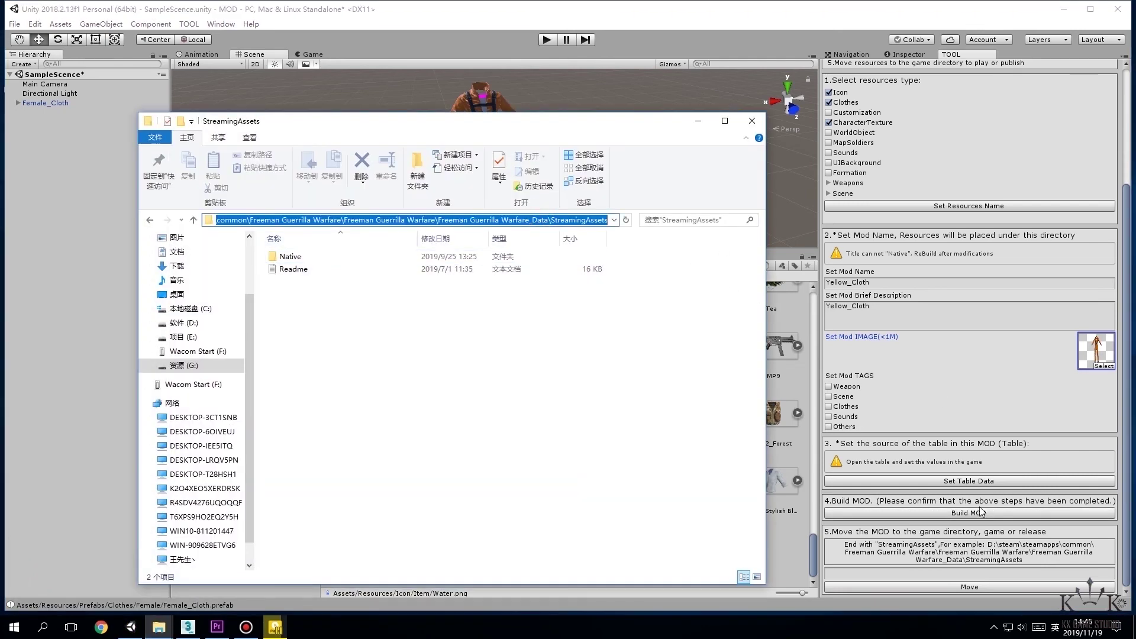
{"action": "left_click", "coordinate": [698, 121]}
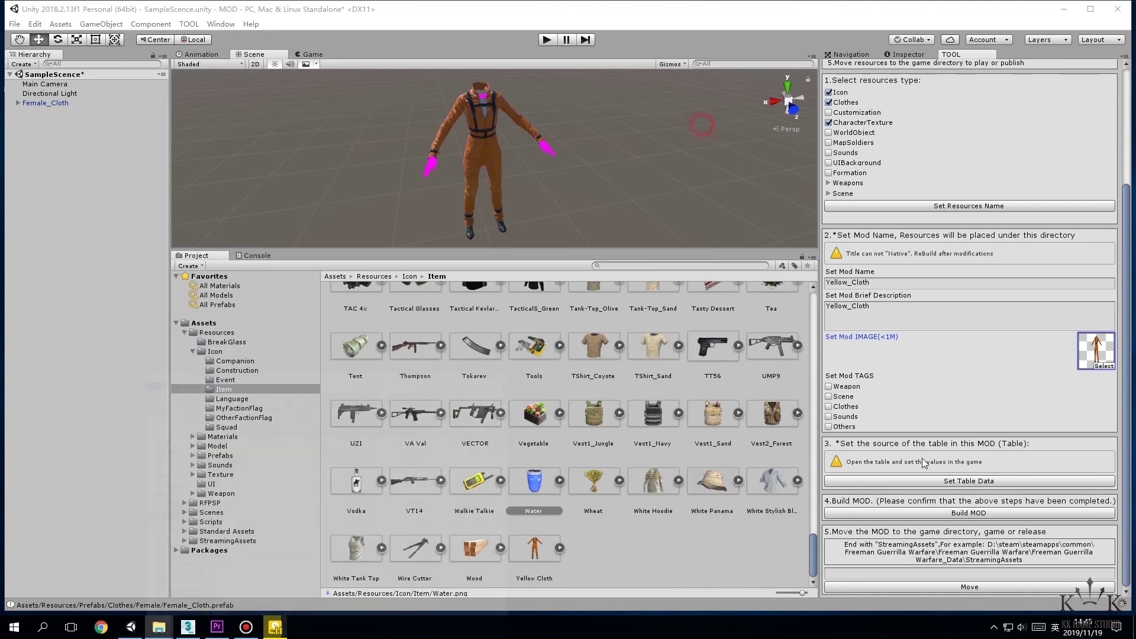
{"action": "left_click", "coordinate": [918, 573]}
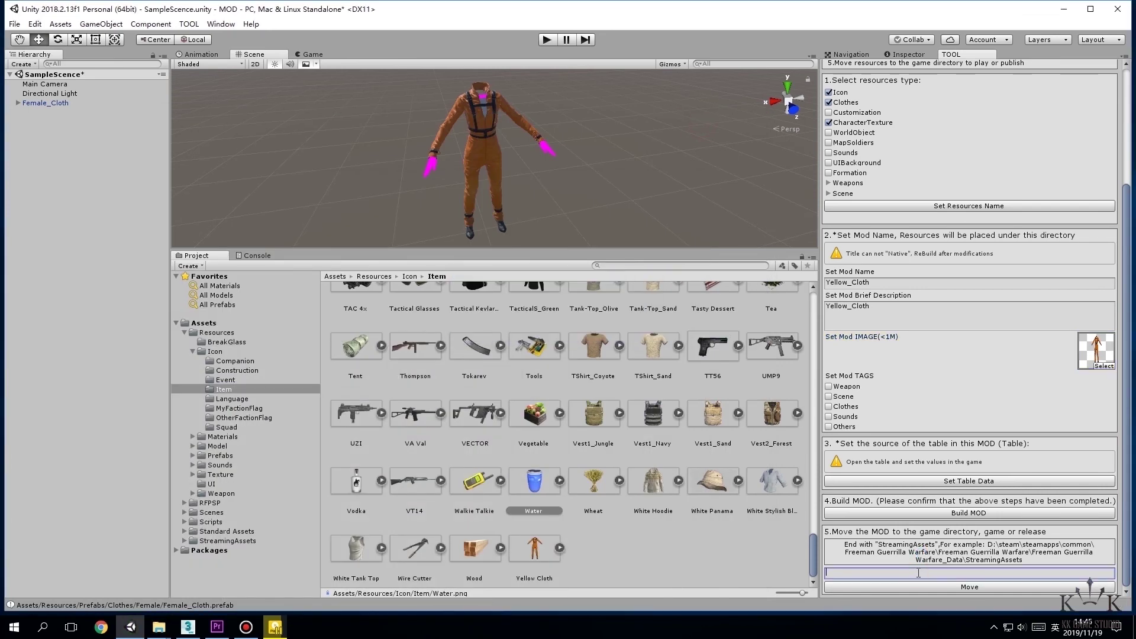
{"action": "key", "text": "ctrl+v"}
{"action": "left_click", "coordinate": [926, 588]}
{"action": "left_click", "coordinate": [653, 336]}
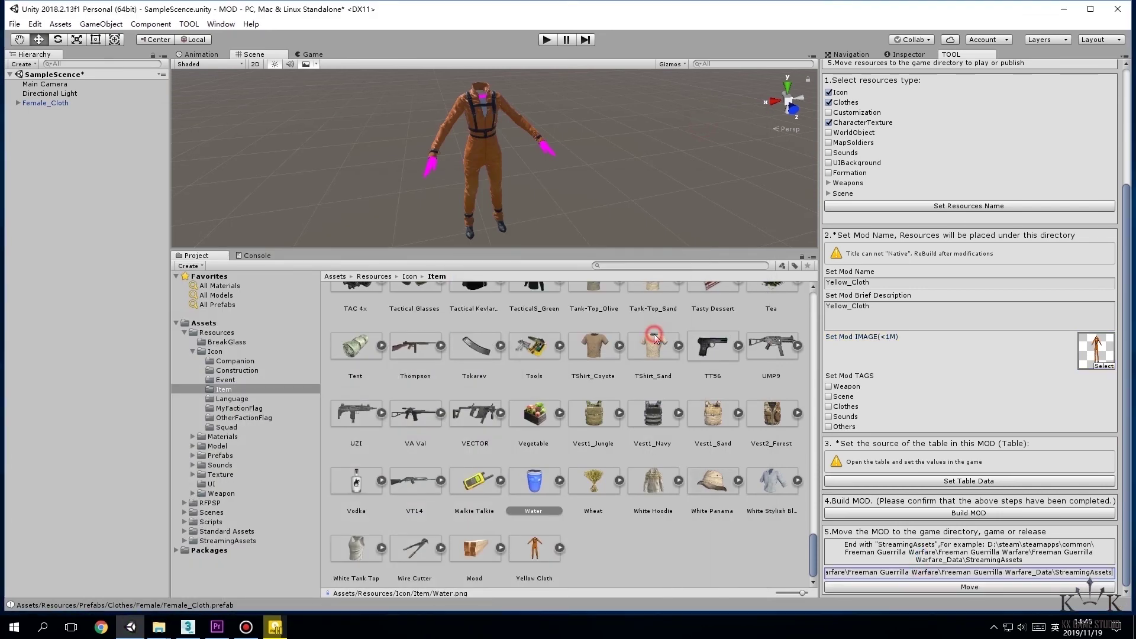
- Check the moved mod in Explorer, then equip the new shirt in an in-game inventory slot
{"action": "mouse_move", "coordinate": [159, 627]}
{"action": "left_click", "coordinate": [76, 563]}
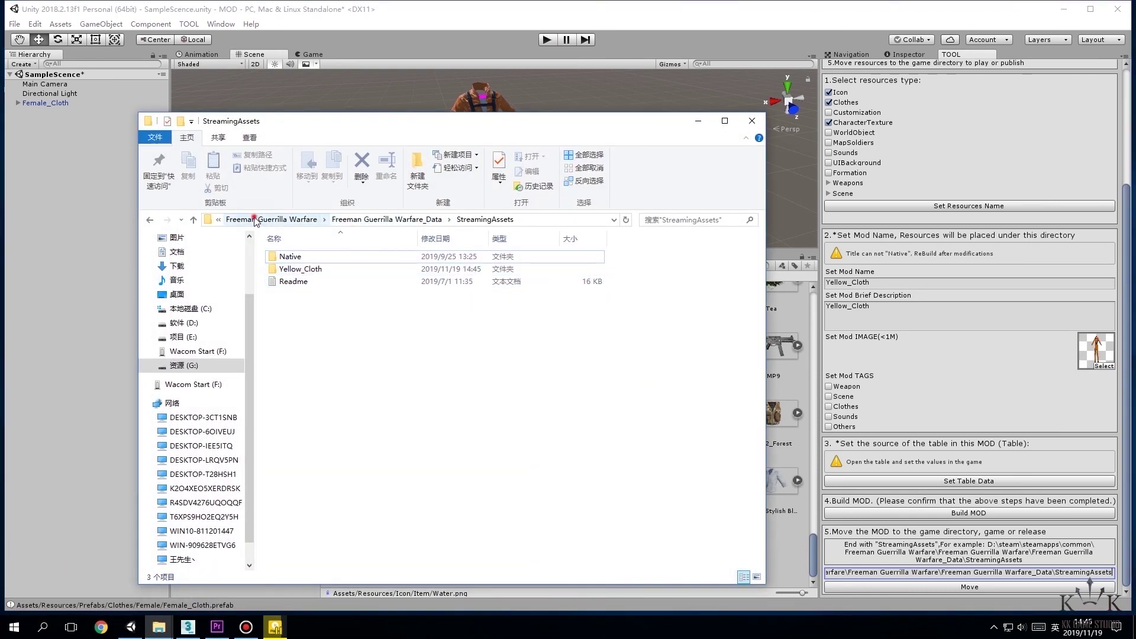
{"action": "left_click", "coordinate": [271, 220]}
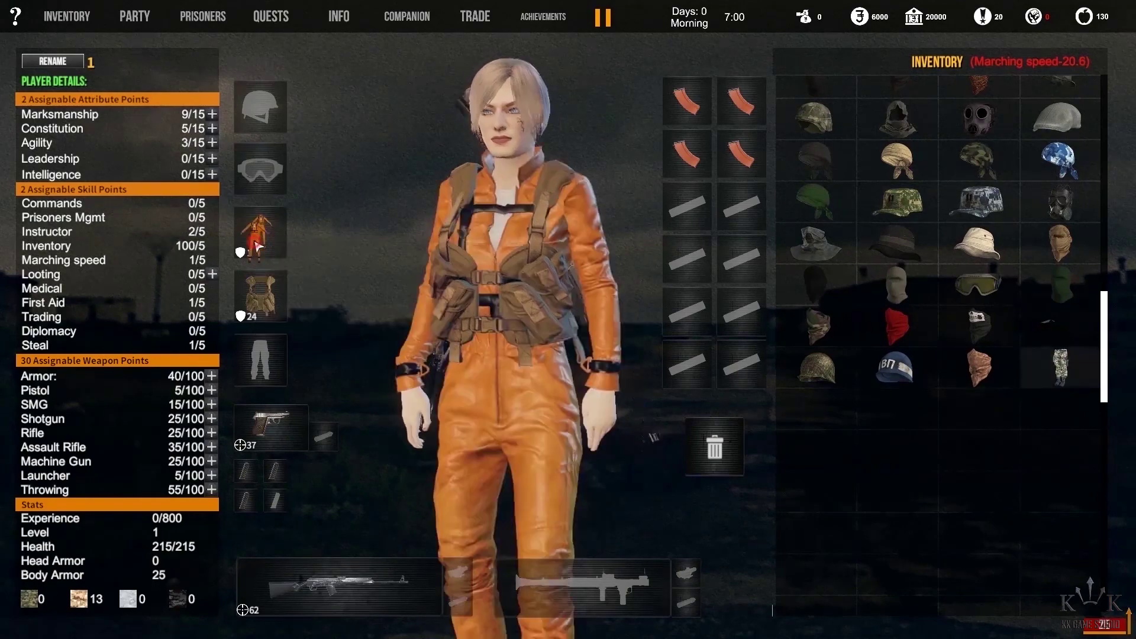
{"action": "left_click_drag", "start_coordinate": [425, 289], "coordinate": [428, 293]}
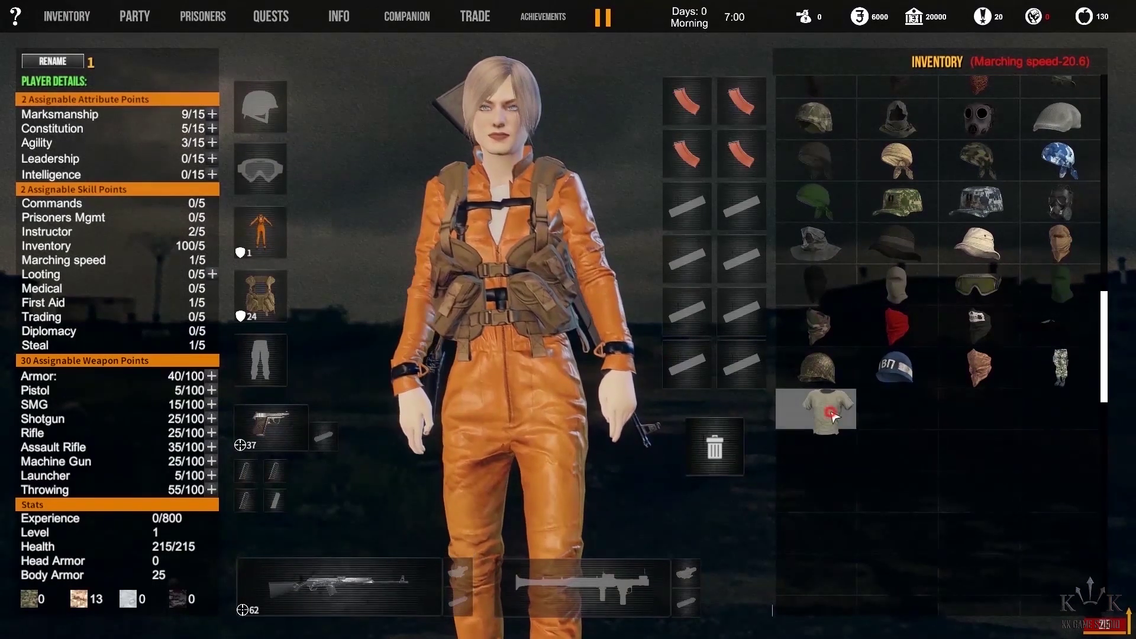